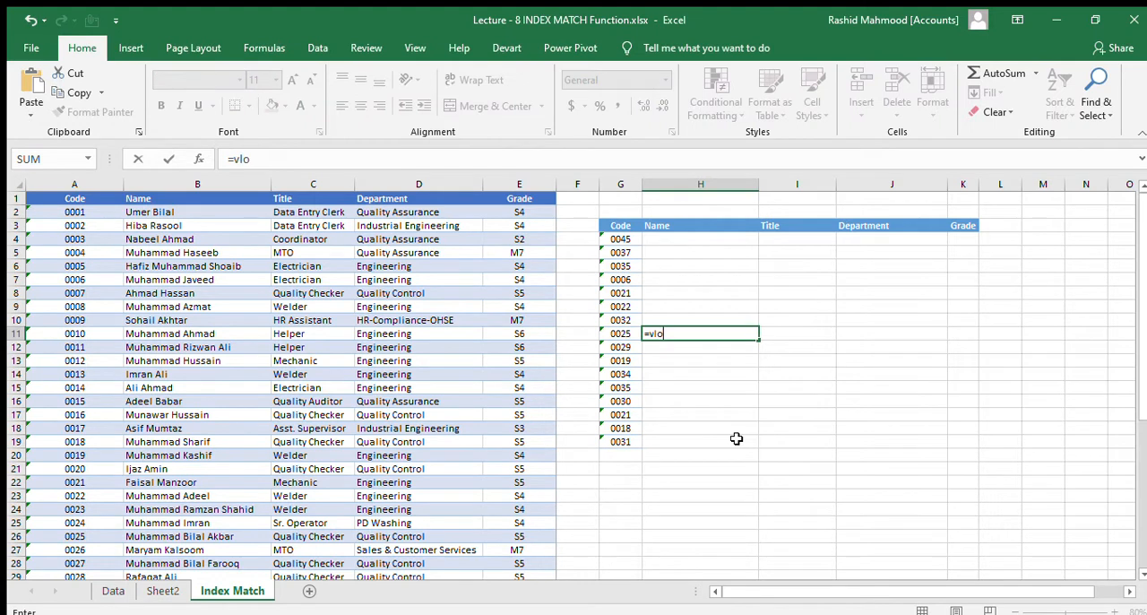
pyautogui.press('Tab')
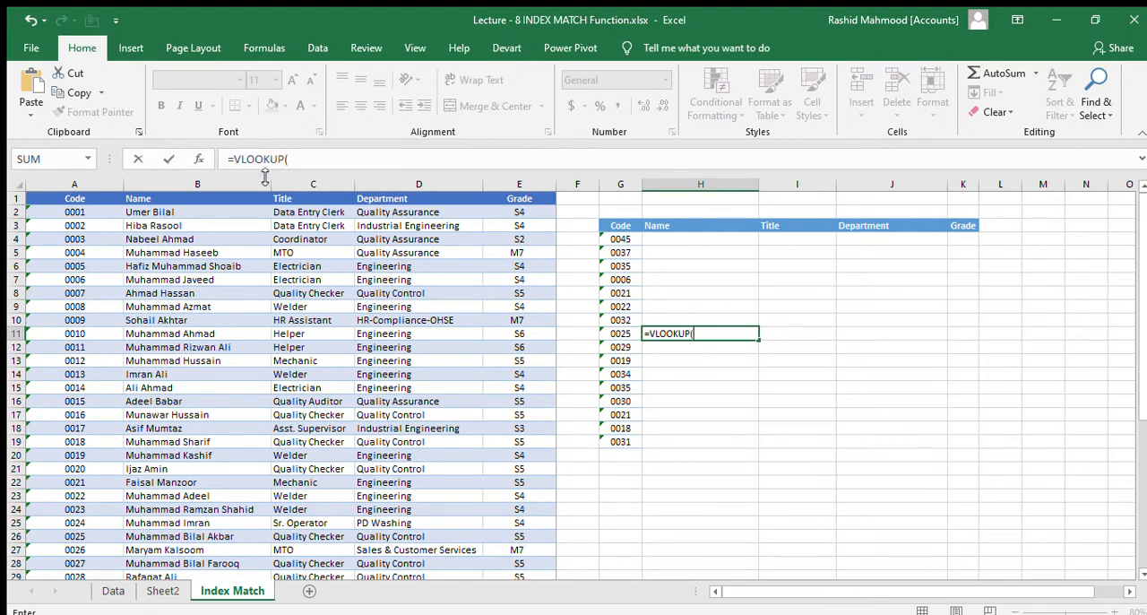
pyautogui.click(196, 158)
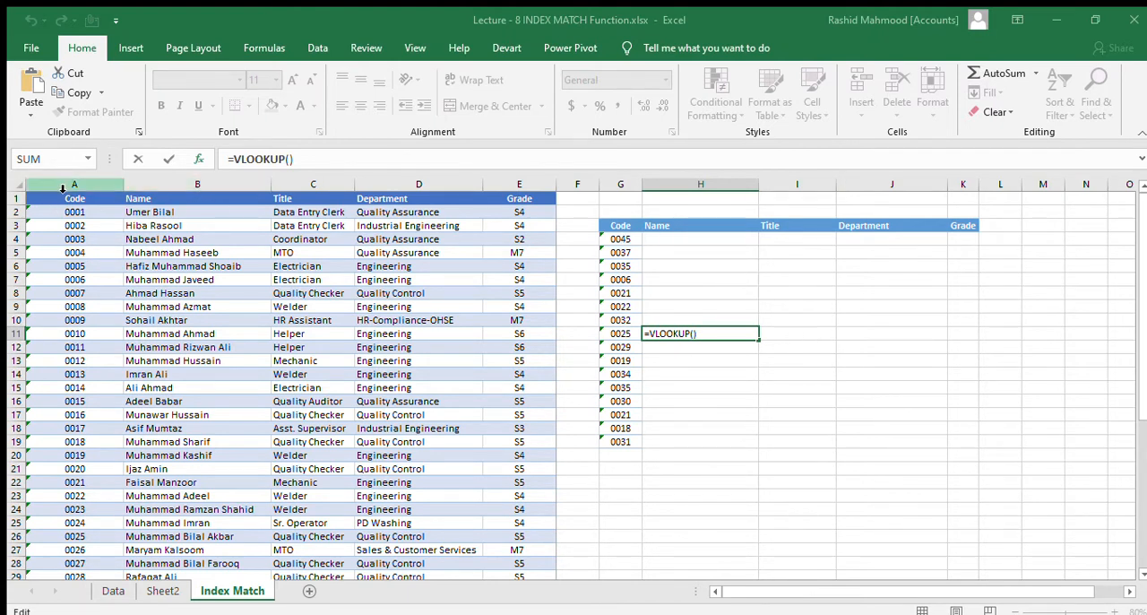
pyautogui.moveTo(63, 188); pyautogui.dragTo(463, 256)
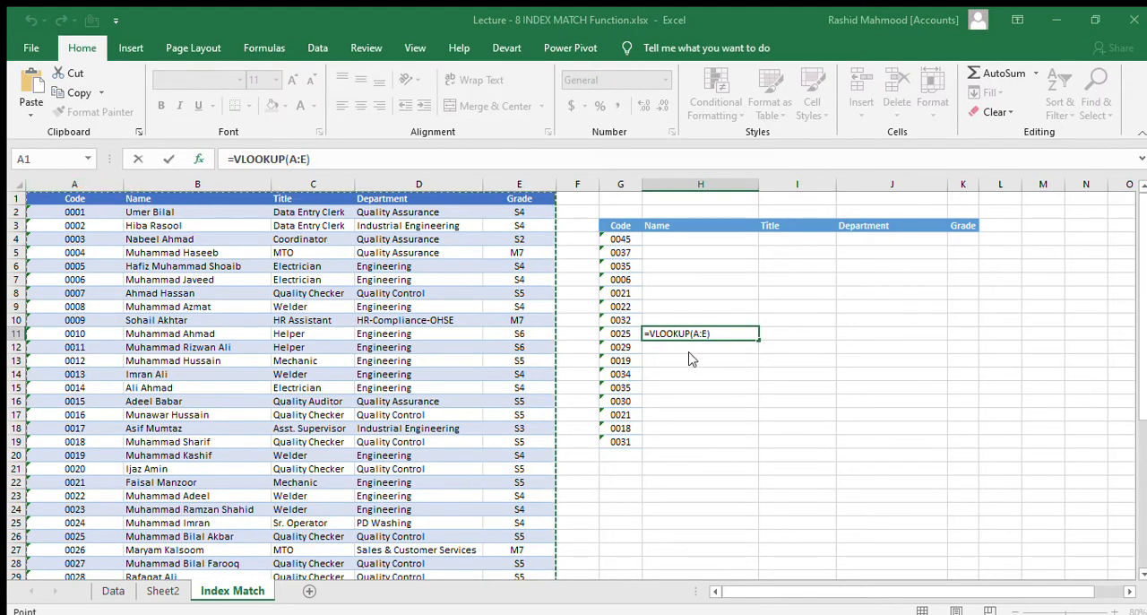
pyautogui.press('F2')
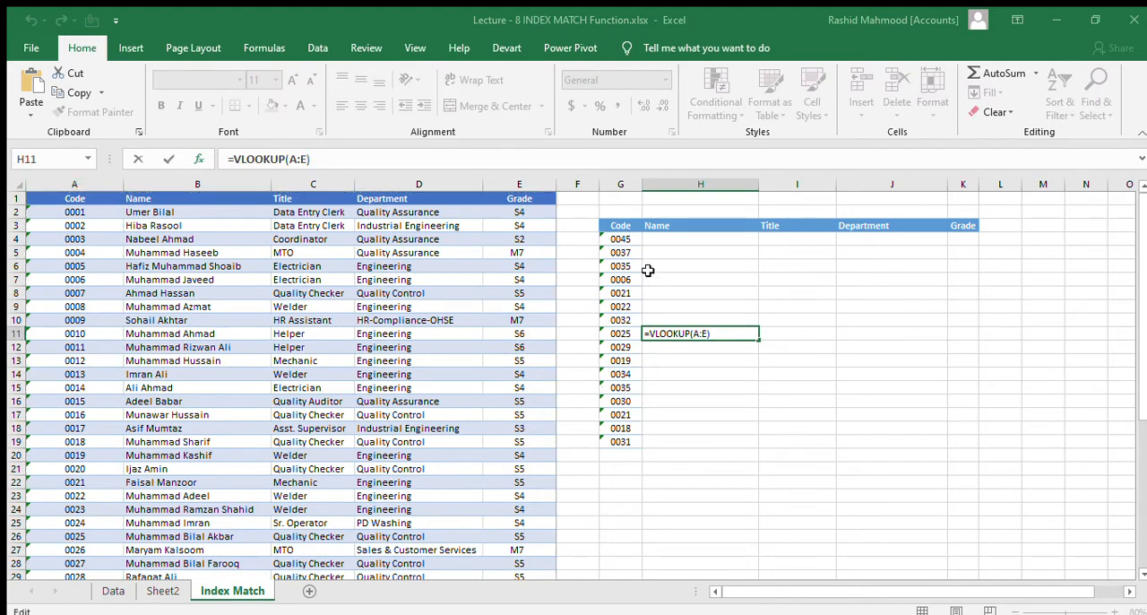
pyautogui.click(622, 238)
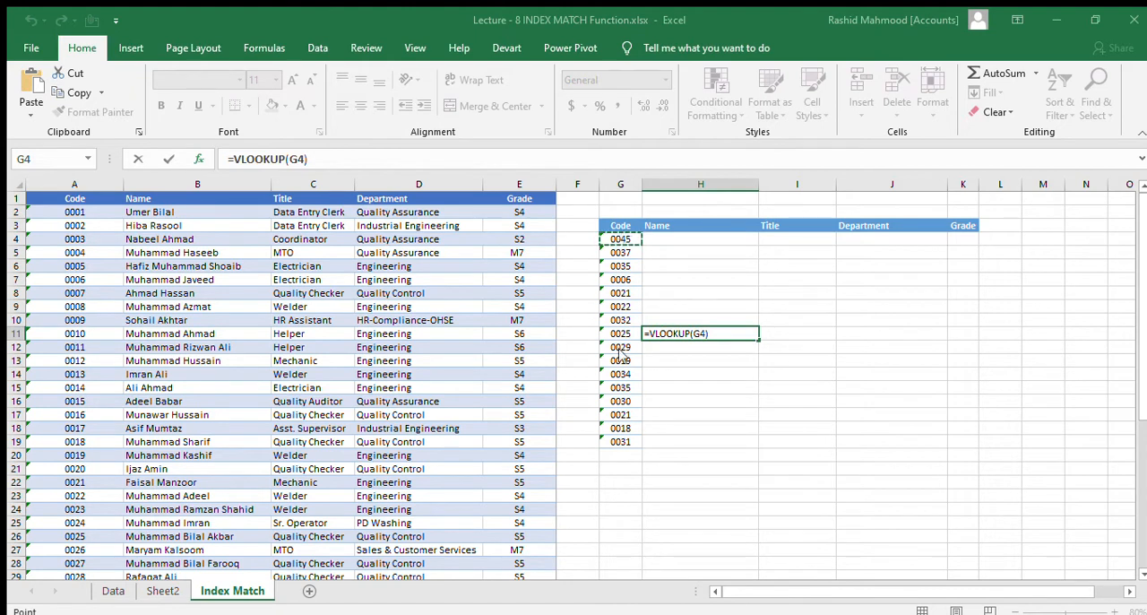
pyautogui.write(',')
pyautogui.moveTo(74, 184); pyautogui.dragTo(519, 184)
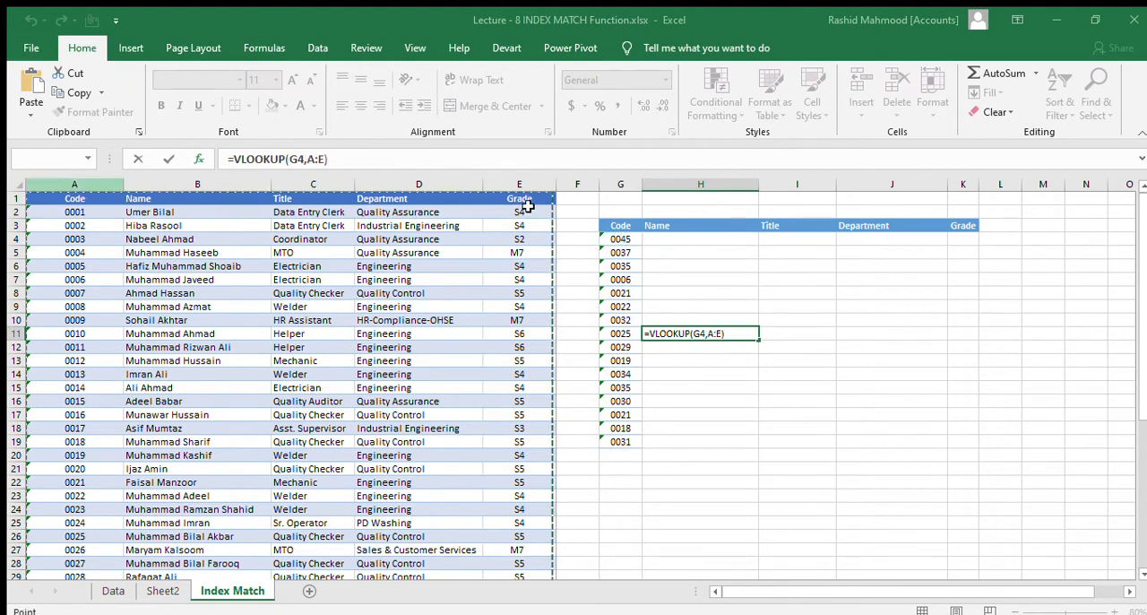
pyautogui.press('F2')
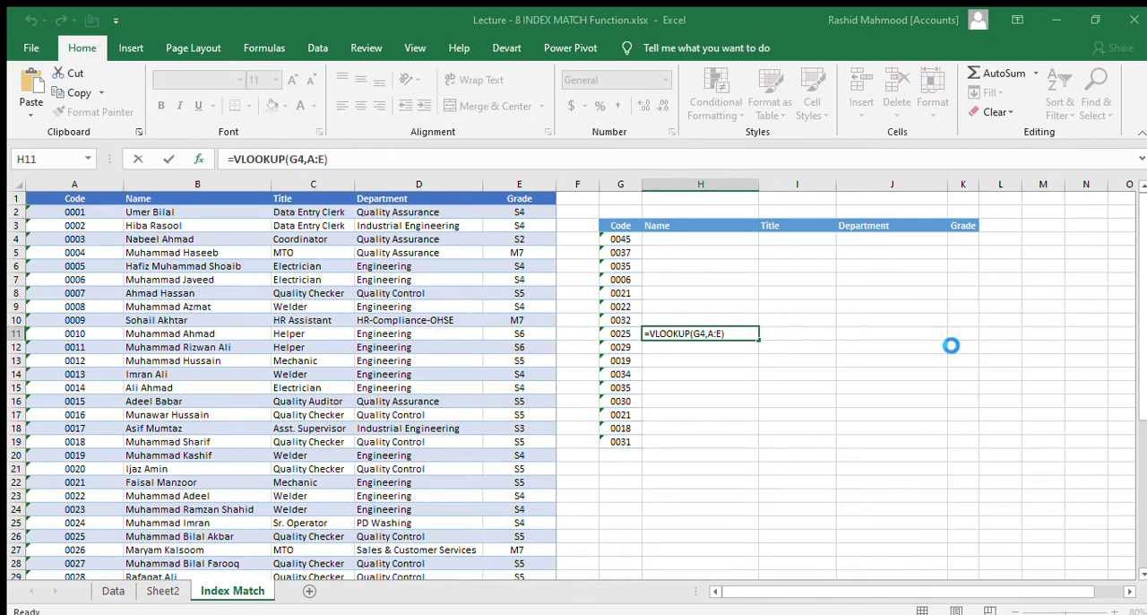
pyautogui.press('Escape')
# - Examine the fields of the employee table in columns A to E and the lookup table in G3:K19
pyautogui.click(615, 239)
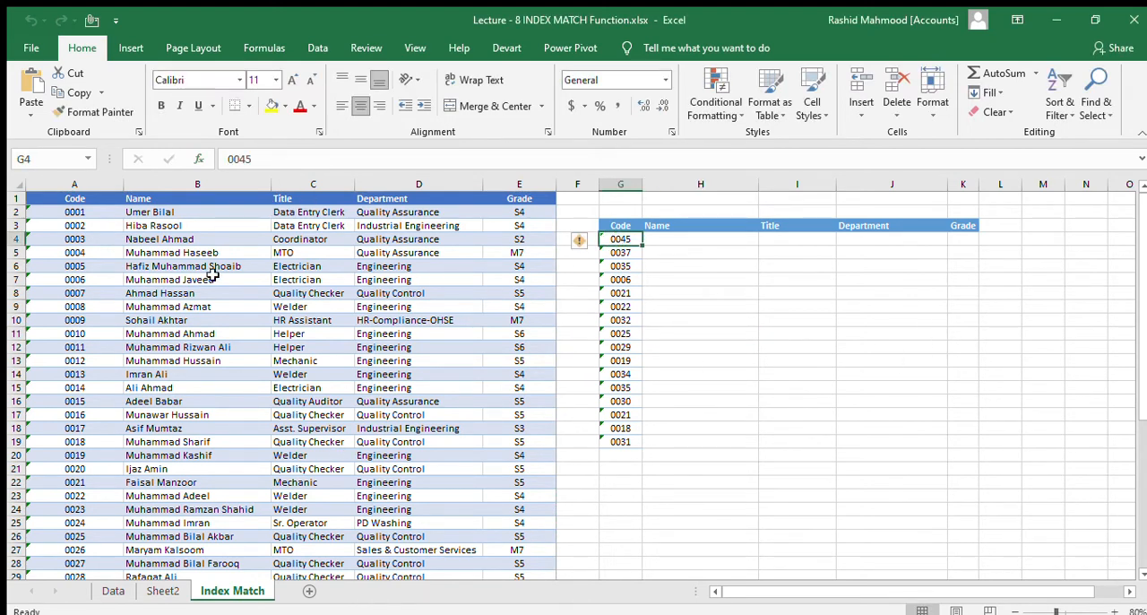
pyautogui.click(77, 215)
pyautogui.click(190, 215)
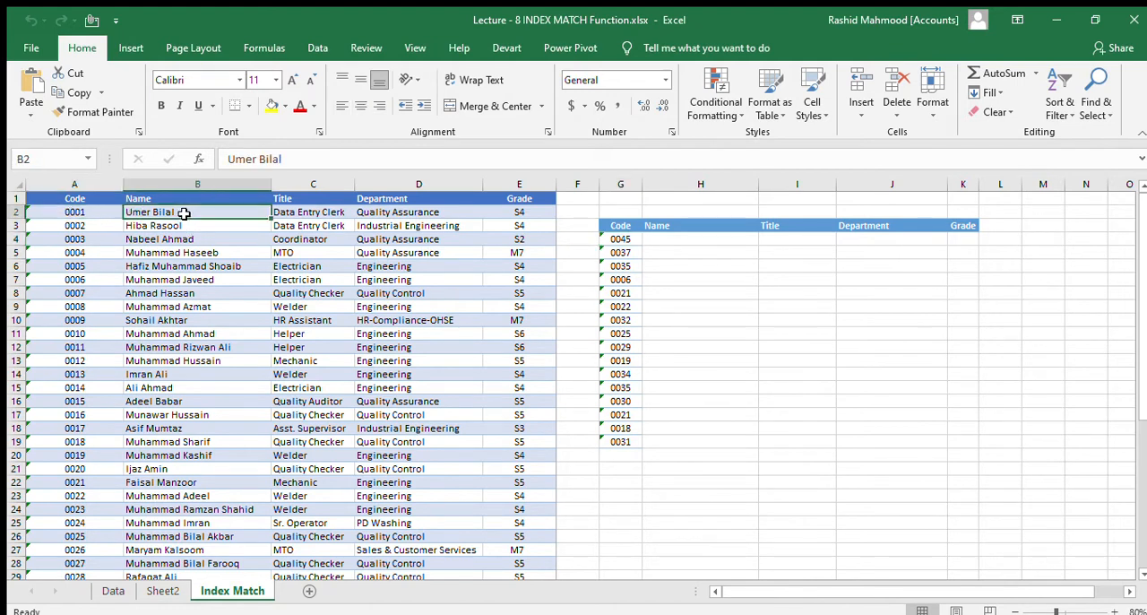
pyautogui.click(308, 215)
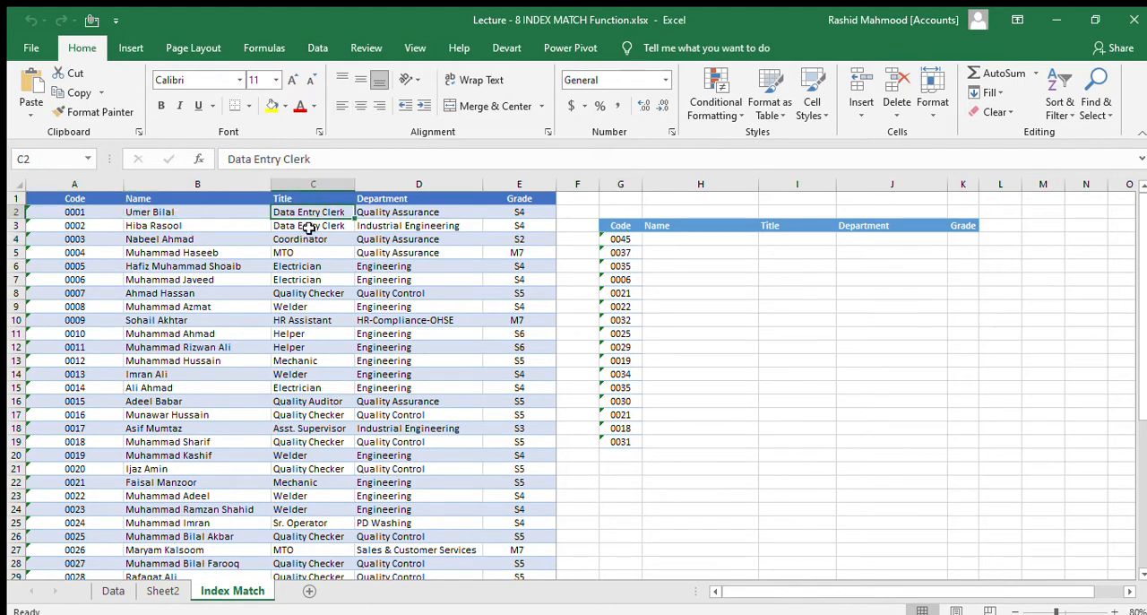
pyautogui.click(408, 214)
pyautogui.click(521, 213)
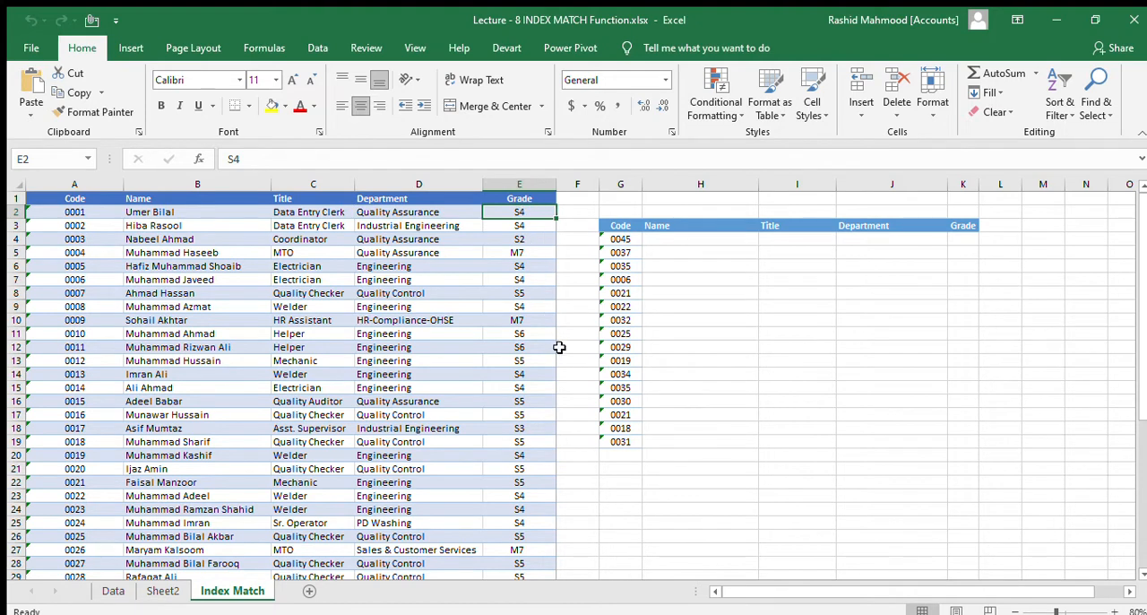
pyautogui.moveTo(618, 228); pyautogui.dragTo(947, 421)
pyautogui.click(689, 468)
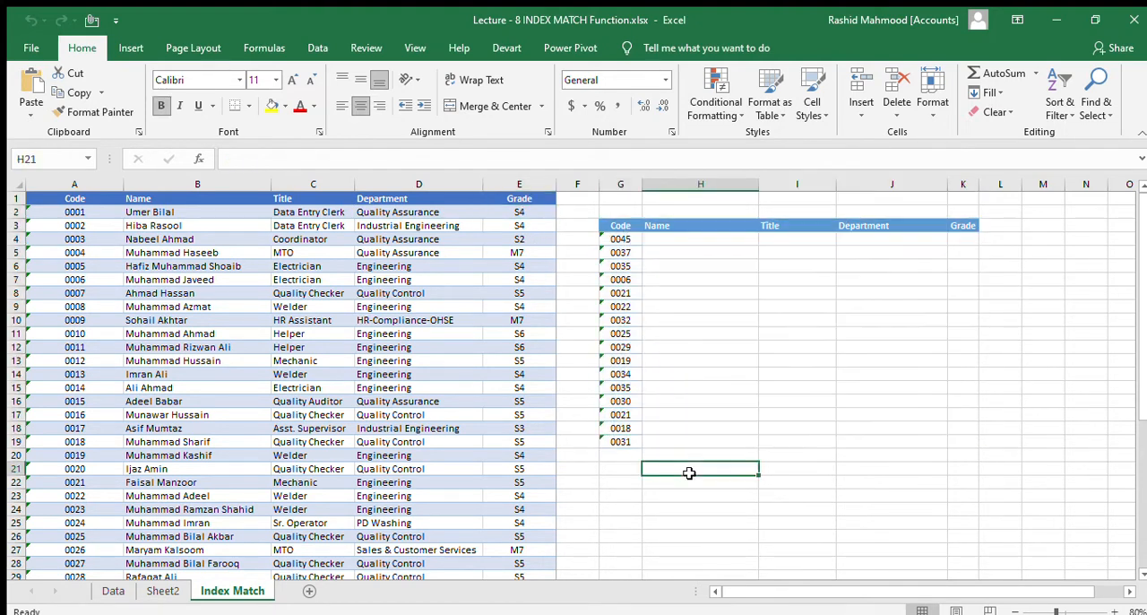
pyautogui.moveTo(621, 223); pyautogui.dragTo(962, 440)
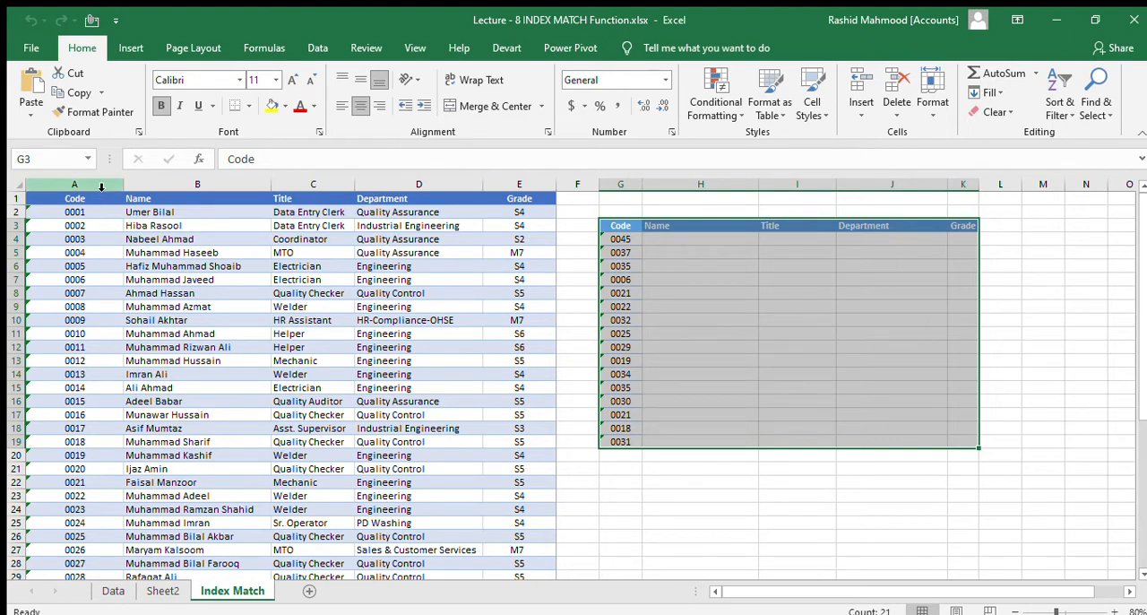
pyautogui.moveTo(94, 184); pyautogui.dragTo(537, 256)
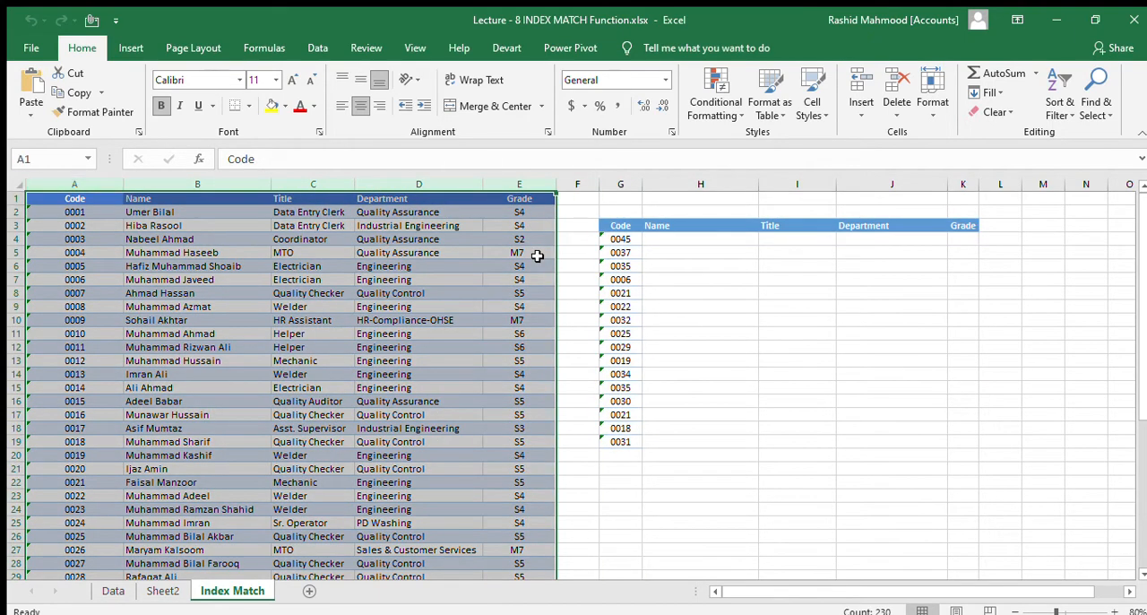
pyautogui.click(168, 298)
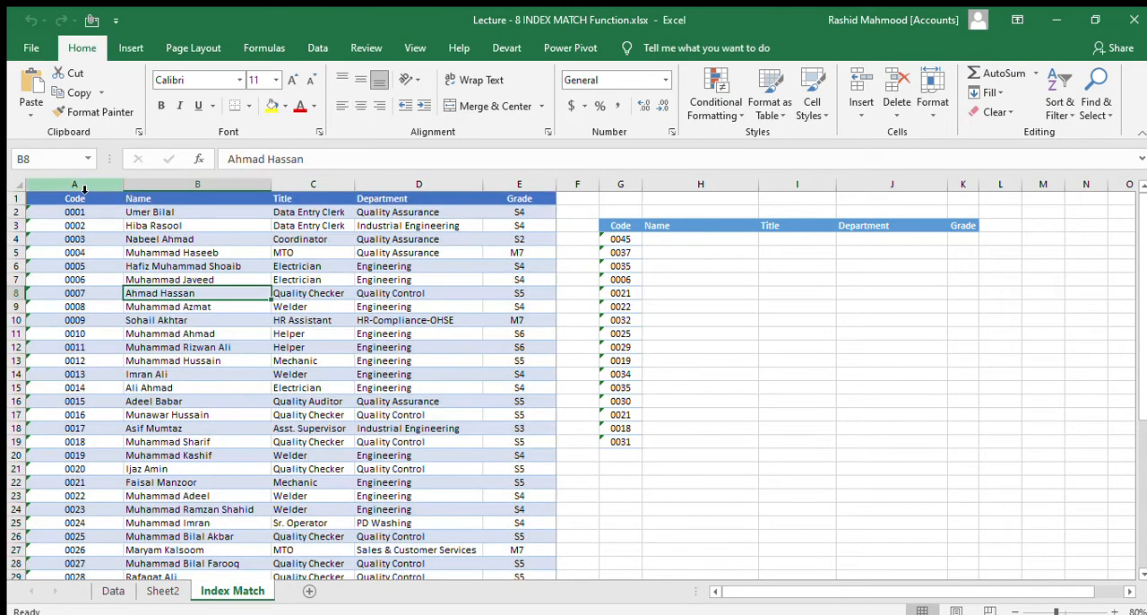
# - Compare the lookup table's Code and Name columns with the matching columns of the employee table
pyautogui.click(630, 254)
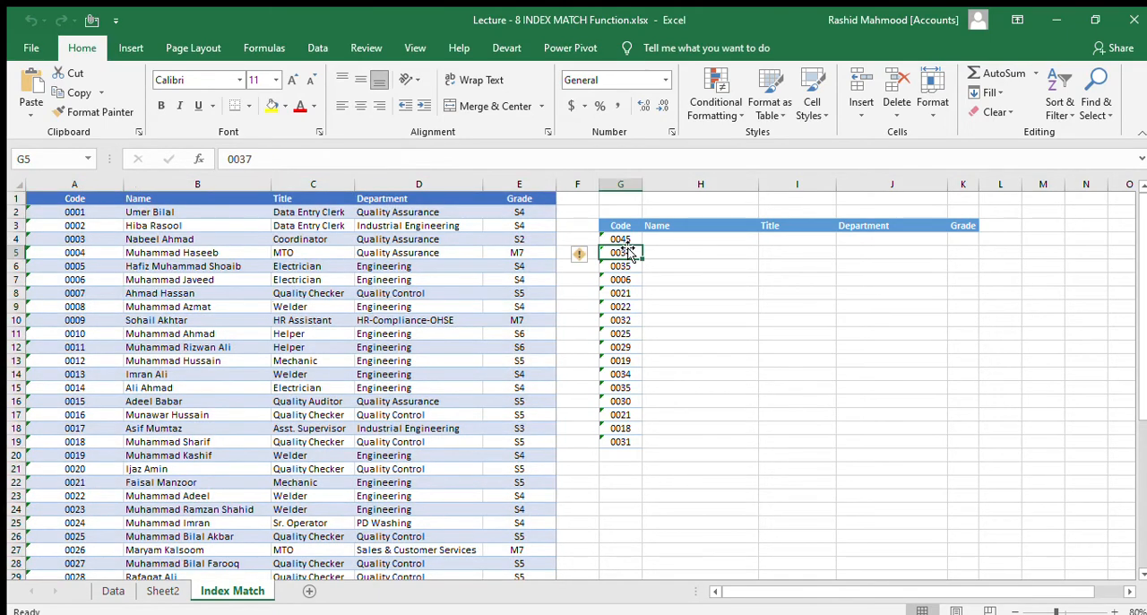
pyautogui.click(106, 212)
pyautogui.click(79, 185)
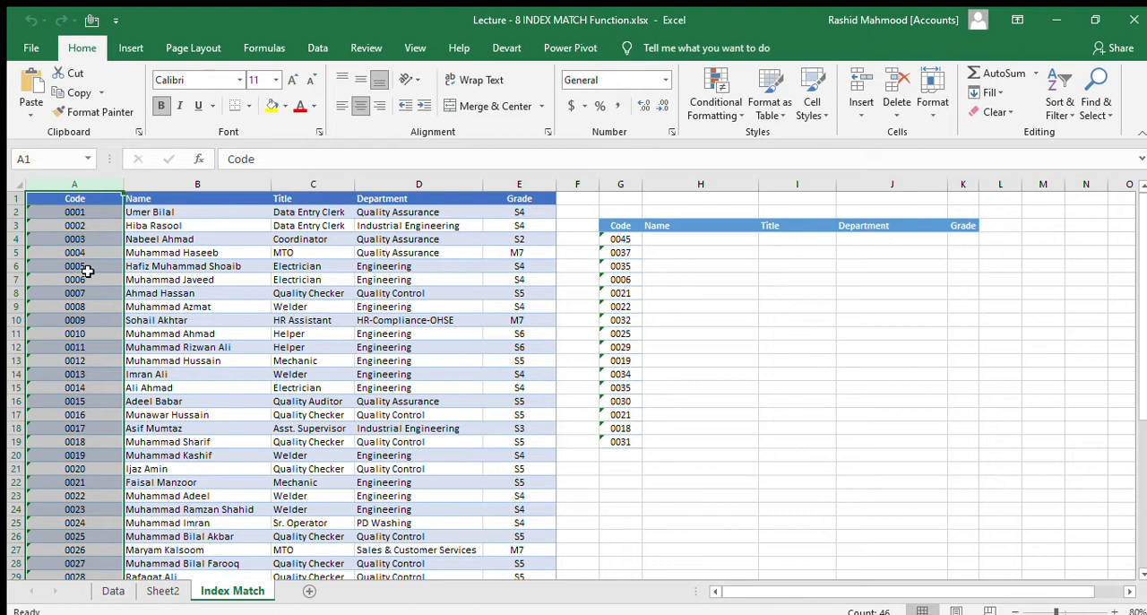
pyautogui.click(671, 236)
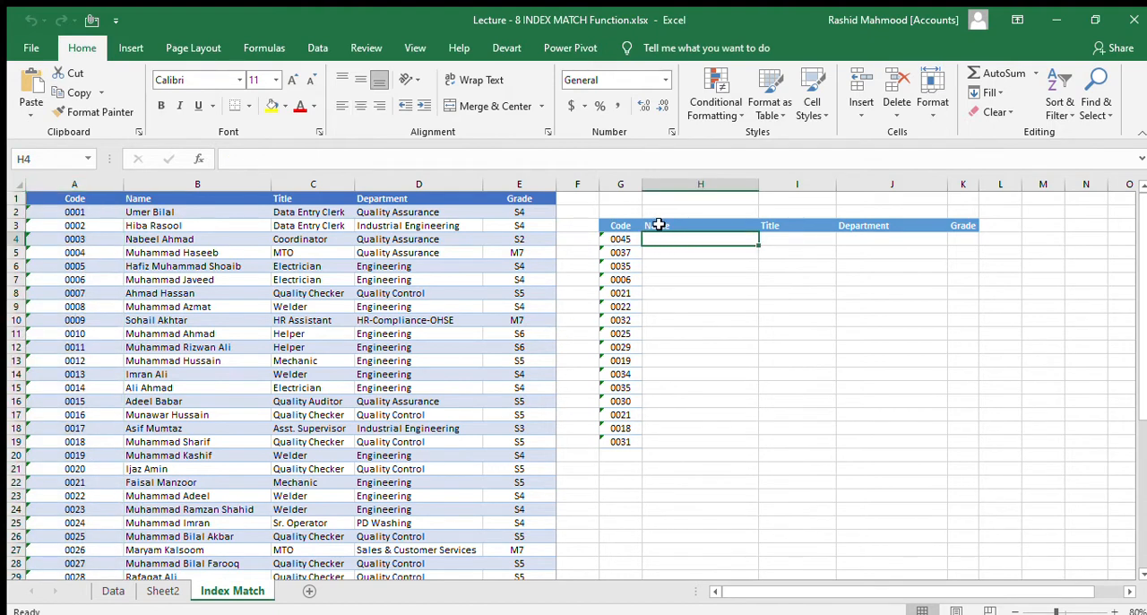
pyautogui.moveTo(655, 226); pyautogui.dragTo(671, 263)
pyautogui.click(671, 235)
pyautogui.click(82, 199)
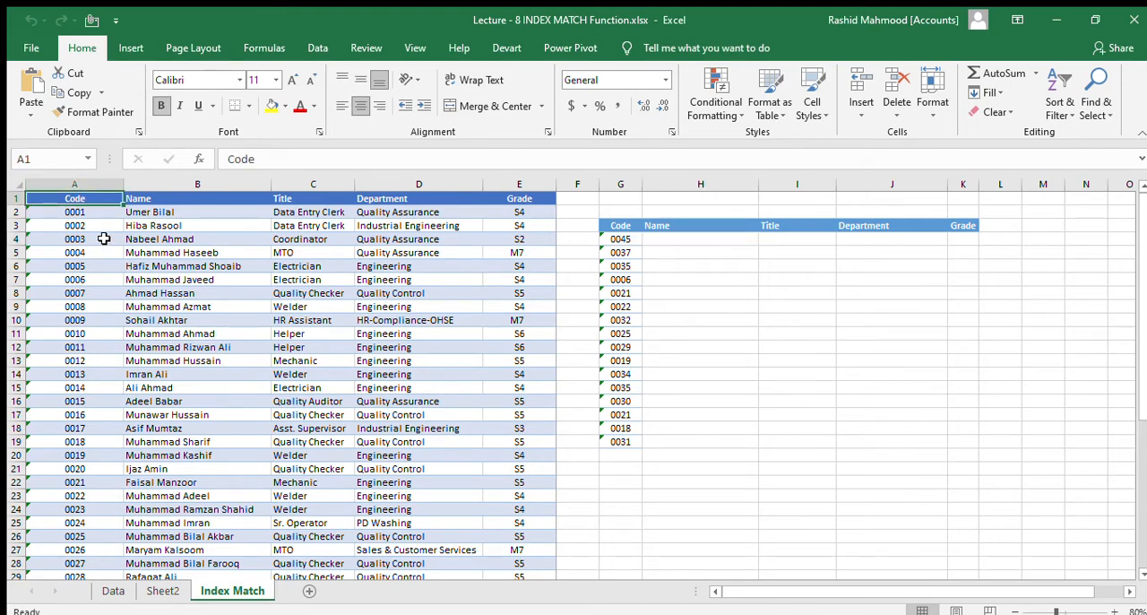
pyautogui.keyDown('shift'); pyautogui.click(190, 201); pyautogui.keyUp('shift')
pyautogui.hotkey('ctrl', 'shift', 'Down')
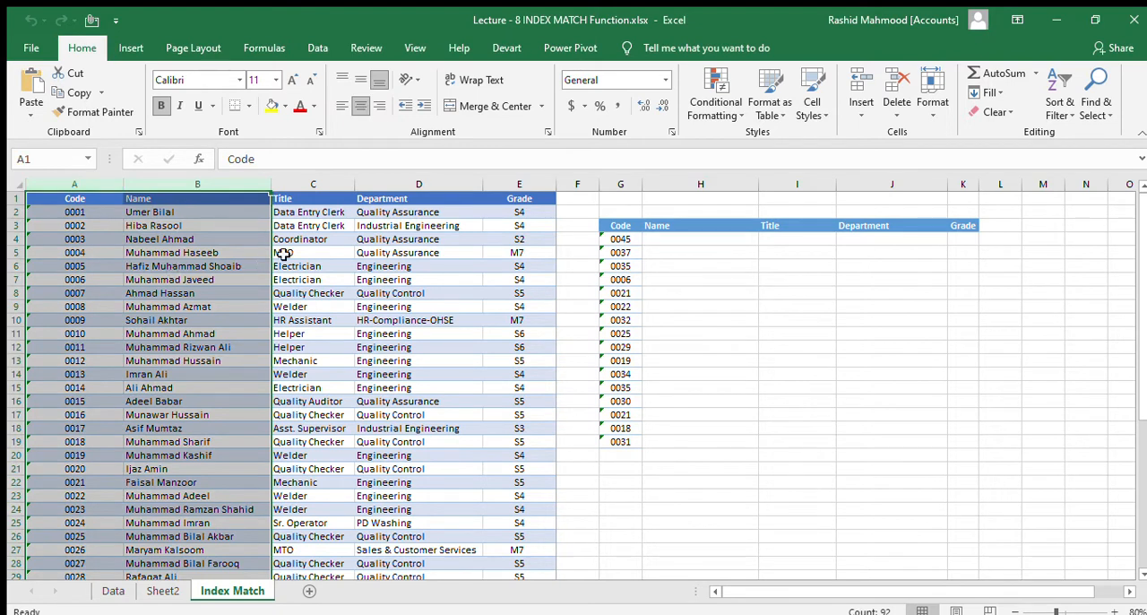
pyautogui.moveTo(88, 198); pyautogui.dragTo(517, 244)
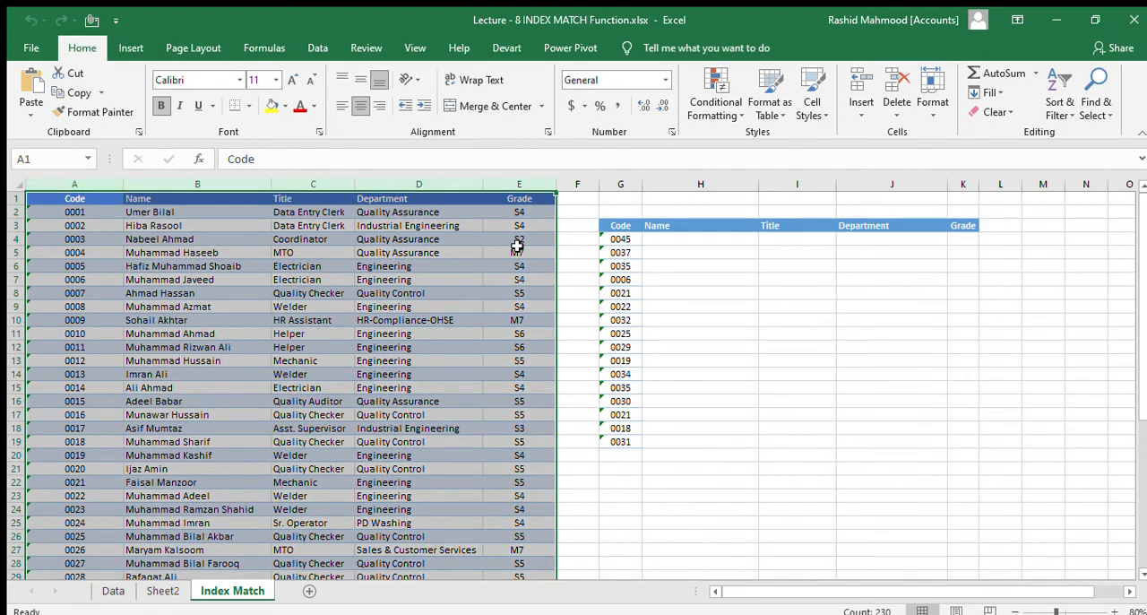
# - Begin an INDEX formula in cell H4 with the entire Name column B:B as its array
pyautogui.click(686, 238)
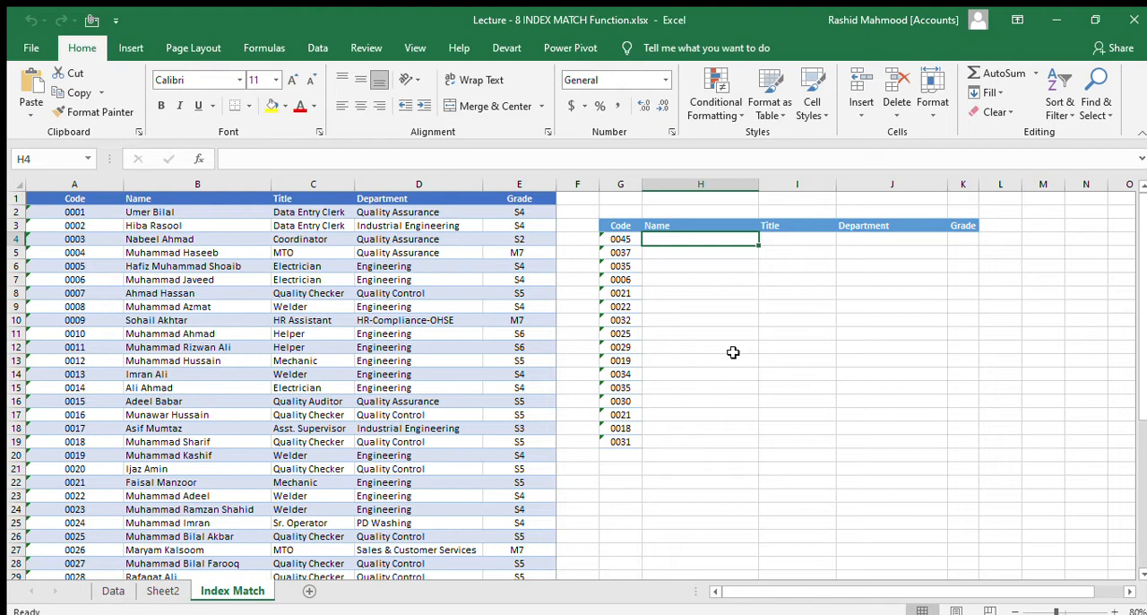
pyautogui.write('=')
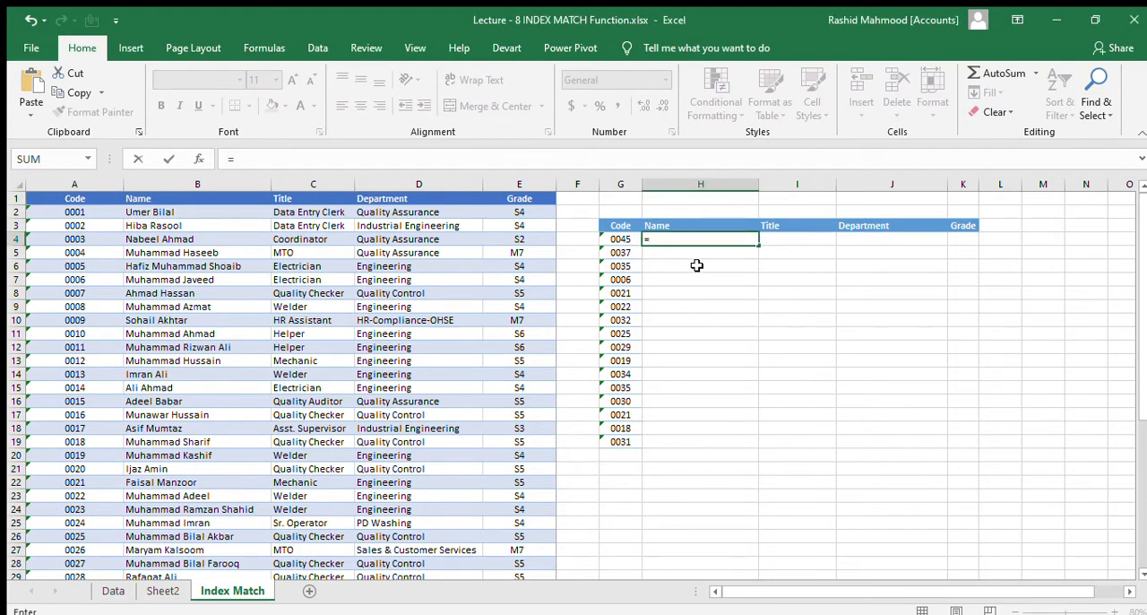
pyautogui.write('index')
pyautogui.press('Tab')
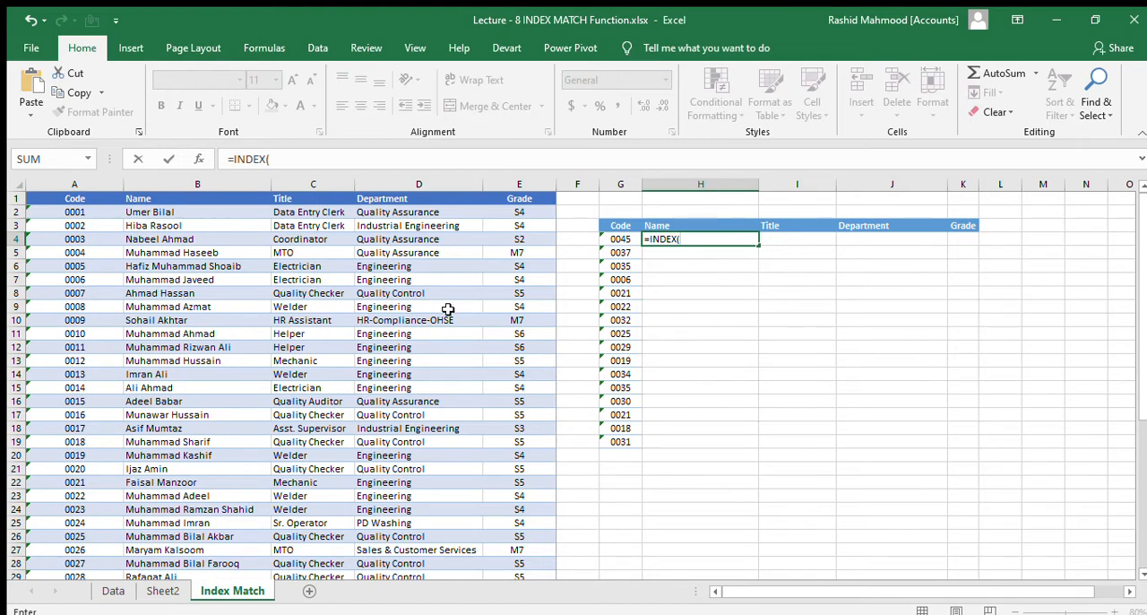
pyautogui.click(228, 308)
pyautogui.hotkey('ctrl', 'space')
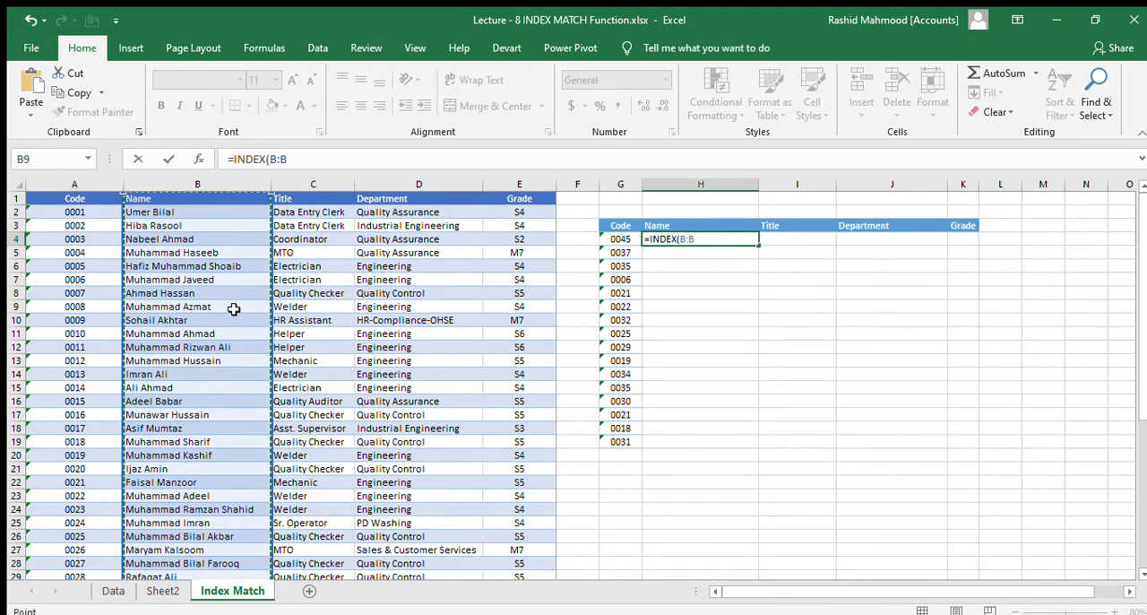
pyautogui.write(',')
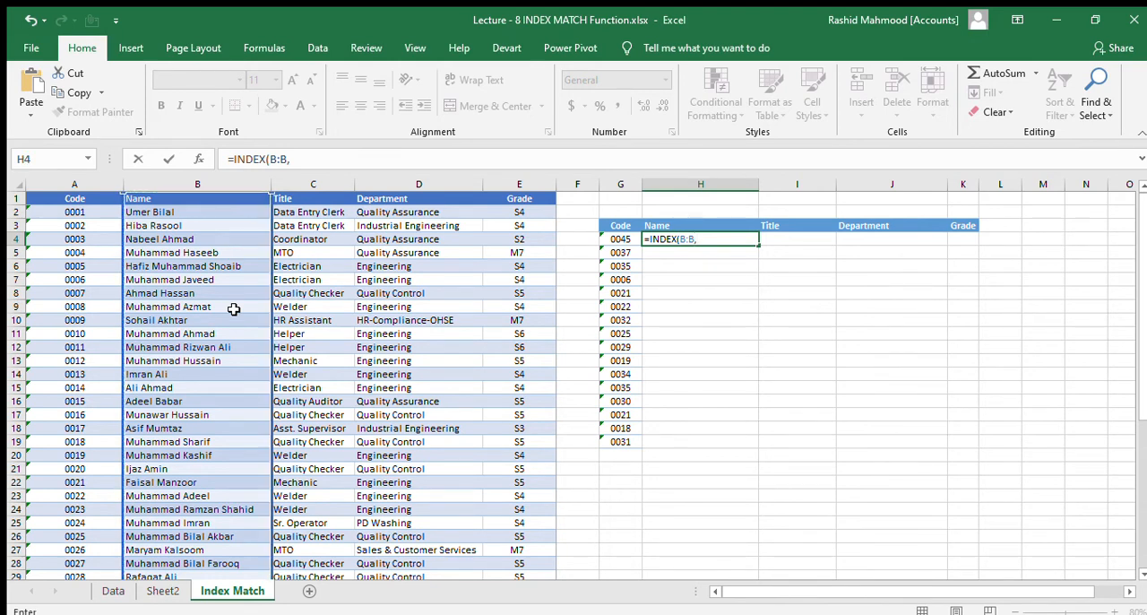
pyautogui.write('mat')
# - Complete the H4 formula with a nested MATCH of G4 against the absolute column $A:$A, using match type 0
pyautogui.press('Tab')
pyautogui.click(620, 239)
pyautogui.write(',')
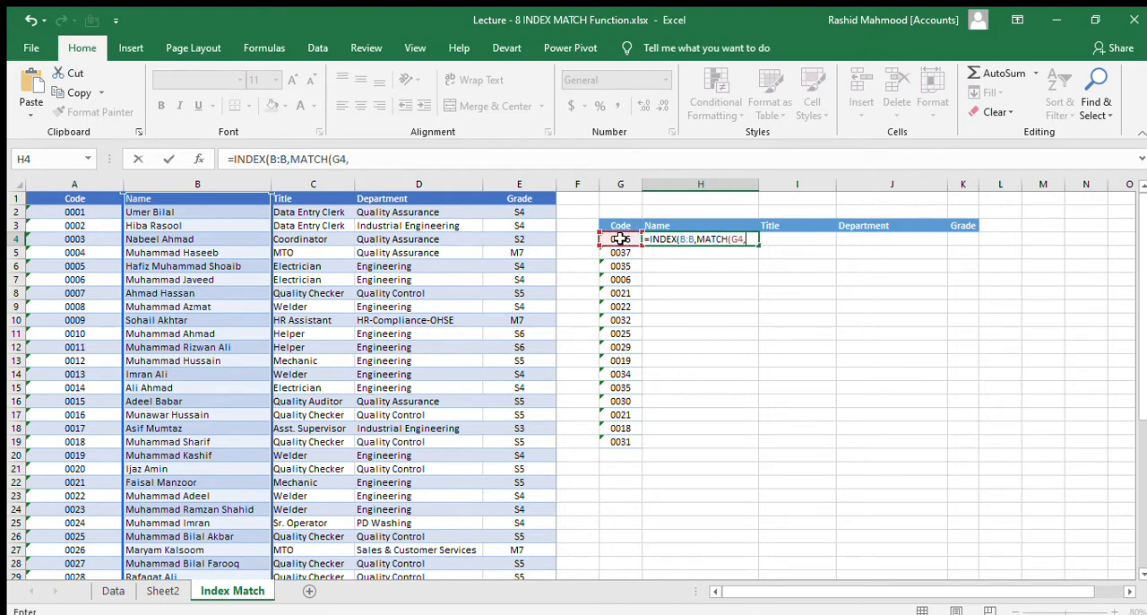
pyautogui.click(74, 329)
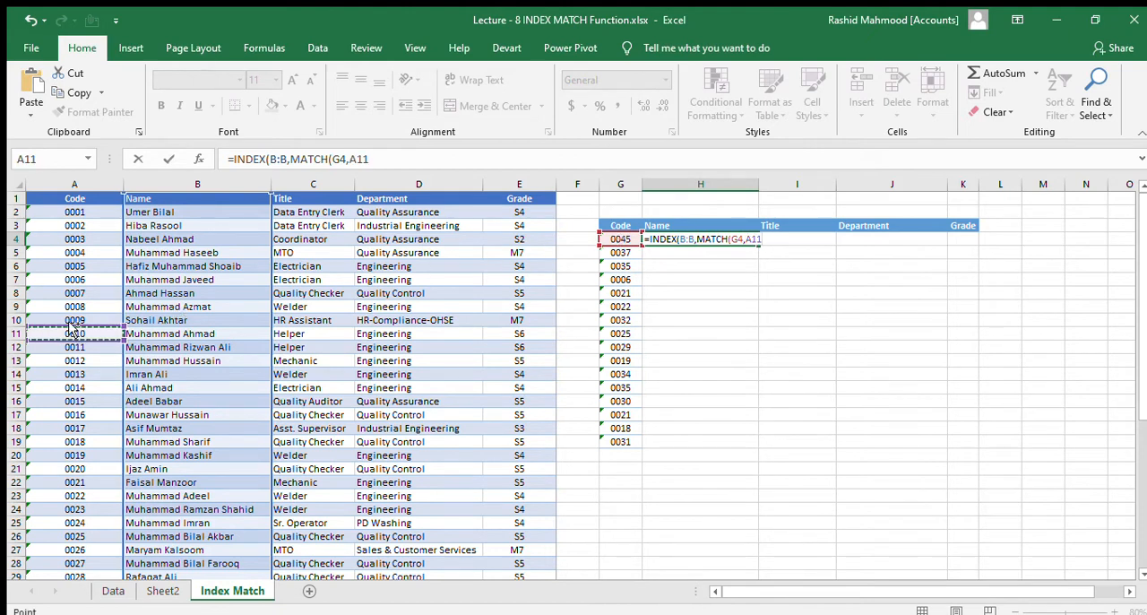
pyautogui.hotkey('ctrl', 'space')
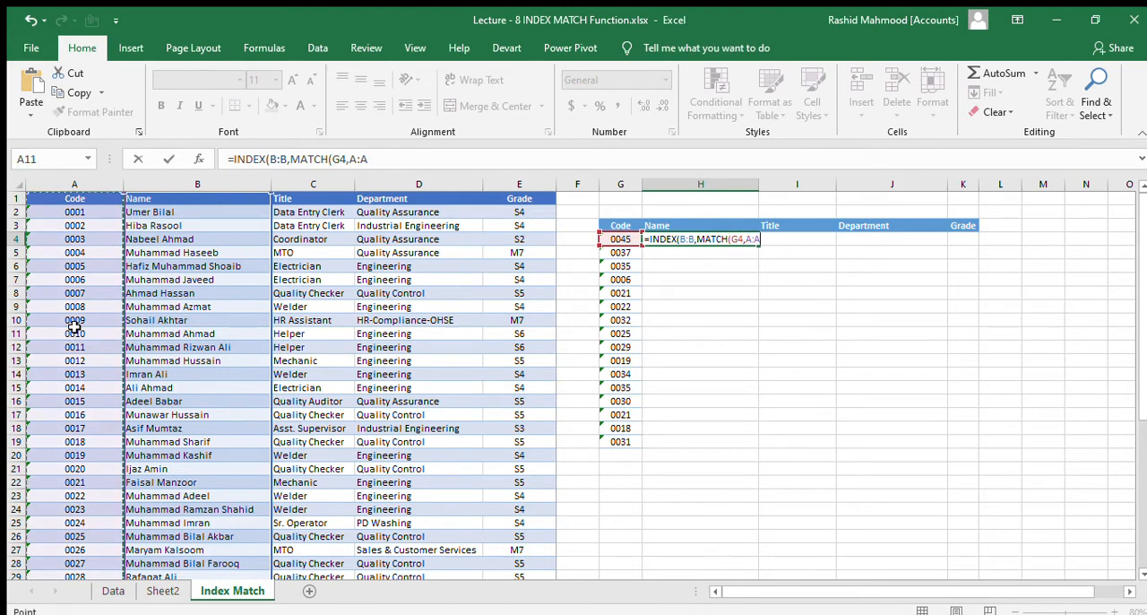
pyautogui.press('F4')
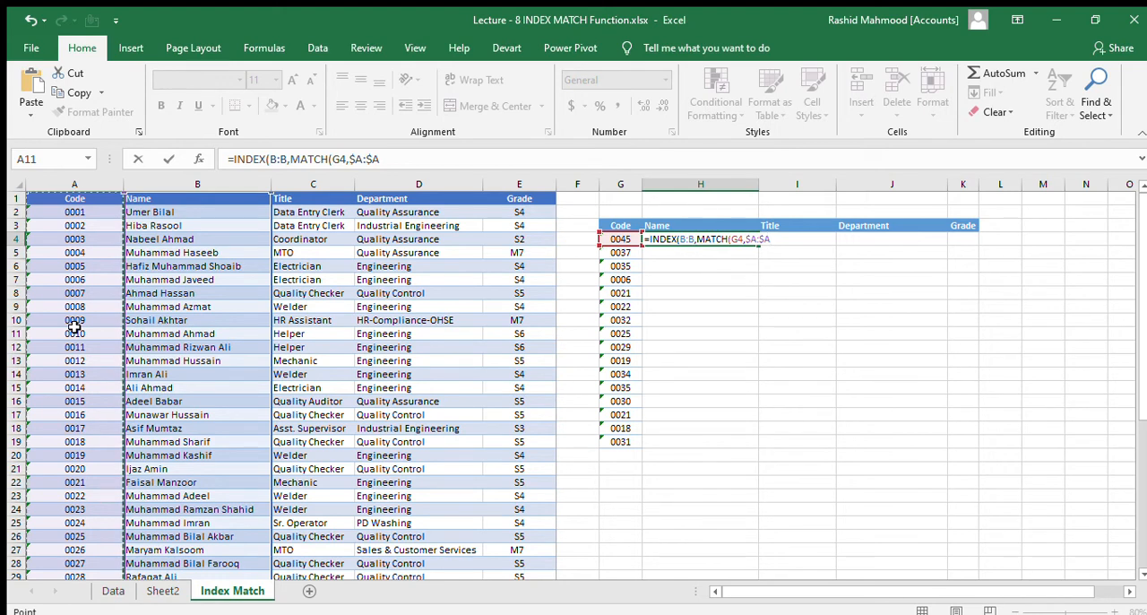
pyautogui.write(',0')
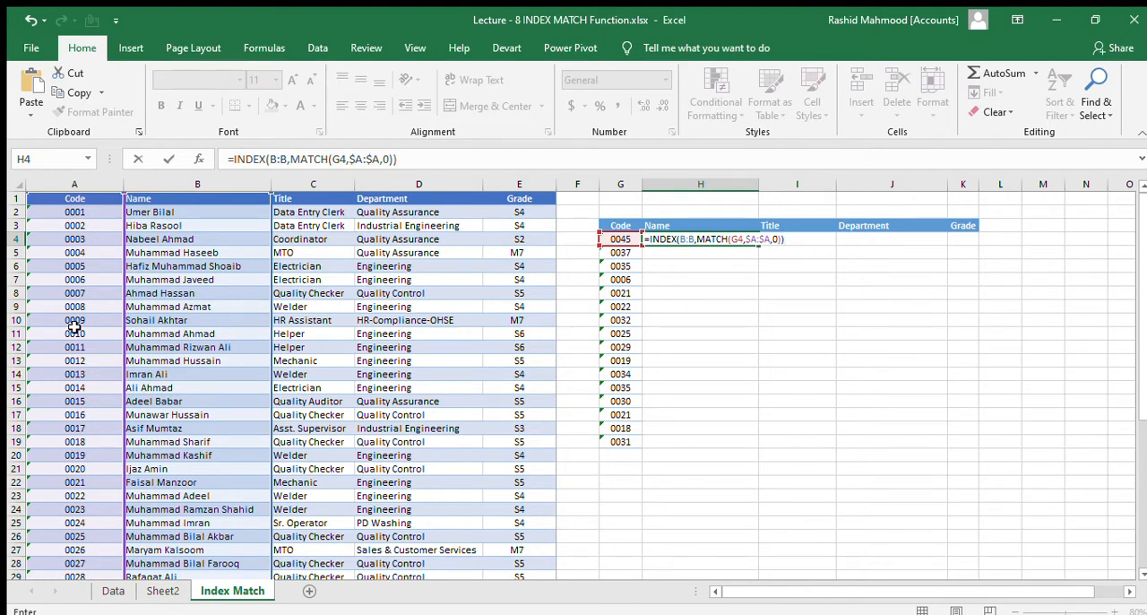
pyautogui.press('Return')
pyautogui.press('Up')
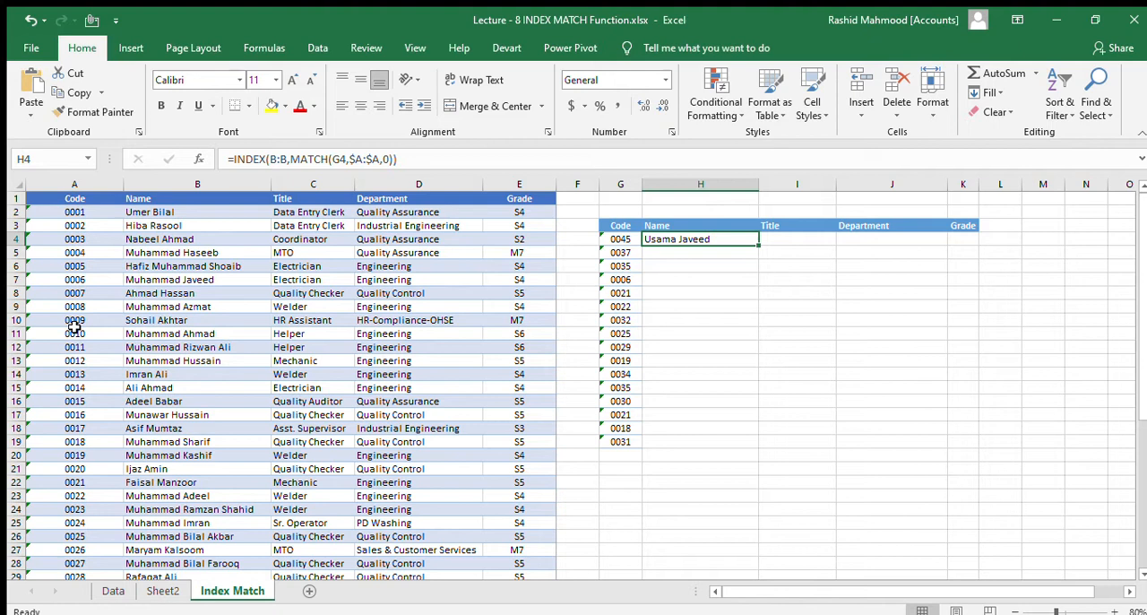
# - Copy the INDEX MATCH formula from H4 down the Name column through H19
pyautogui.click(607, 240)
pyautogui.press('Right')
pyautogui.hotkey('ctrl', 'c')
pyautogui.press('Left')
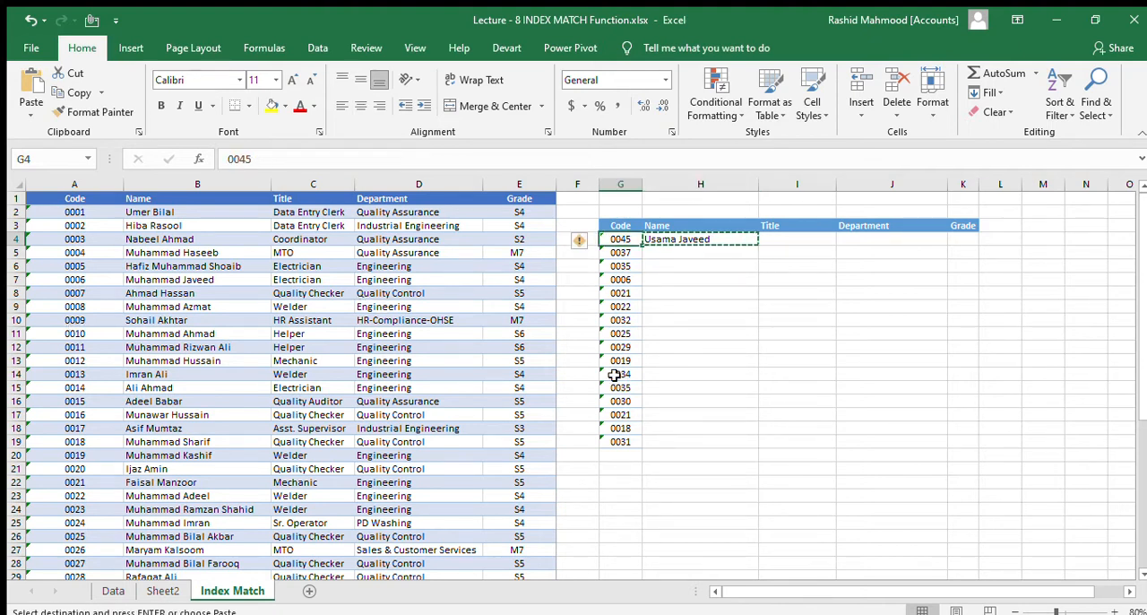
pyautogui.hotkey('ctrl', 'Down')
pyautogui.press('Right')
pyautogui.hotkey('ctrl', 'shift', 'Up')
pyautogui.press('Return')
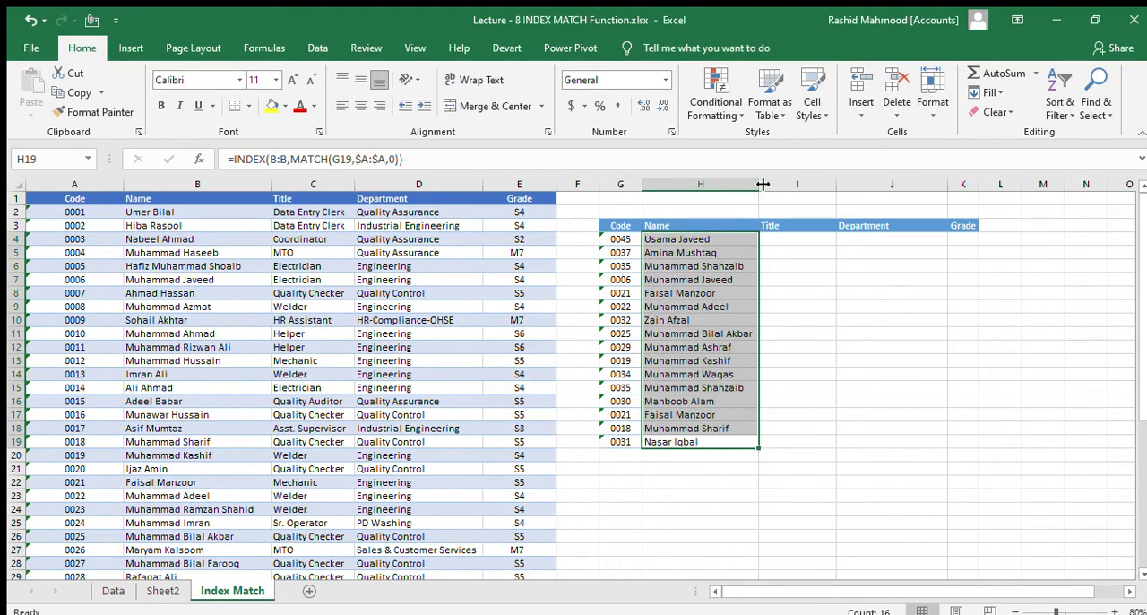
pyautogui.click(707, 331)
pyautogui.click(688, 240)
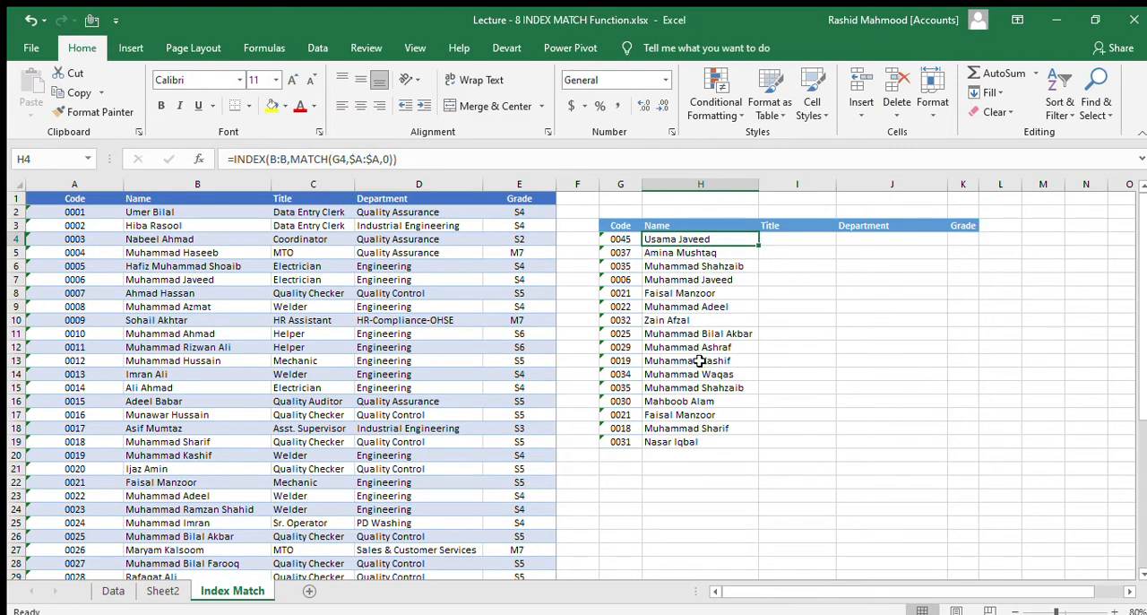
pyautogui.write('0')
pyautogui.press('Escape')
pyautogui.write('0')
pyautogui.press('Return')
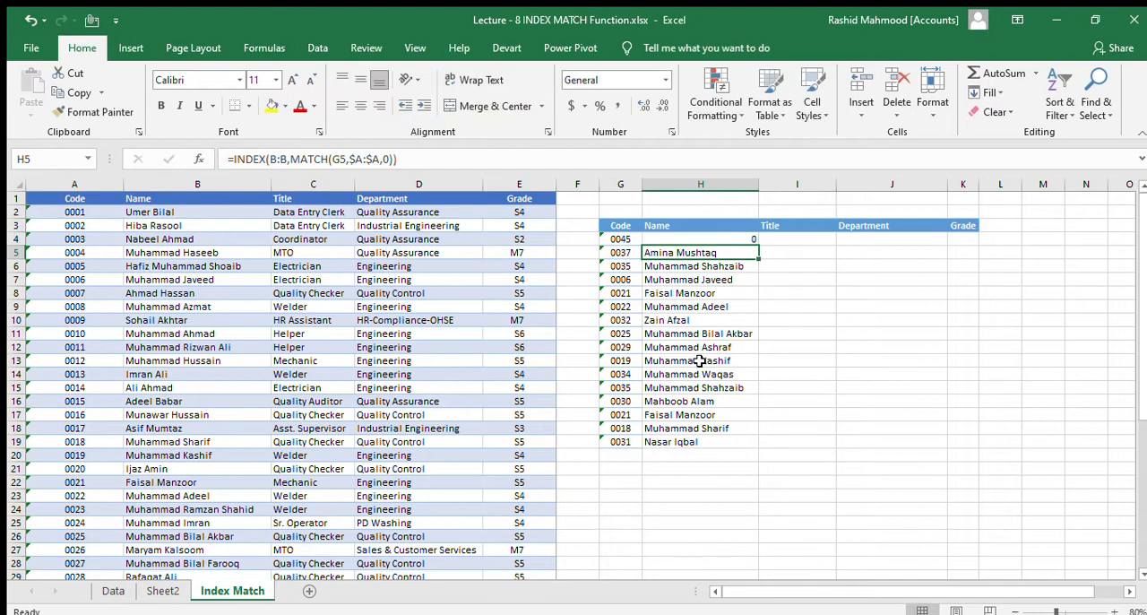
pyautogui.hotkey('ctrl', 'z')
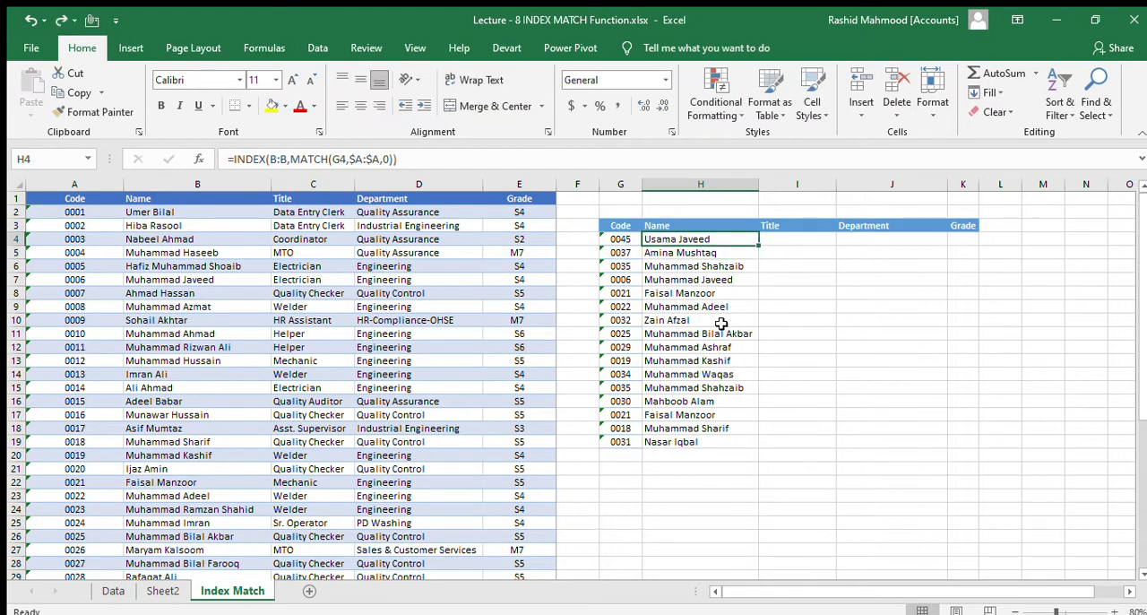
# - Make the column of the MATCH lookup value absolute in the H4 formula, changing the reference to $G4
pyautogui.moveTo(775, 239); pyautogui.dragTo(971, 443)
pyautogui.click(690, 238)
pyautogui.click(338, 159)
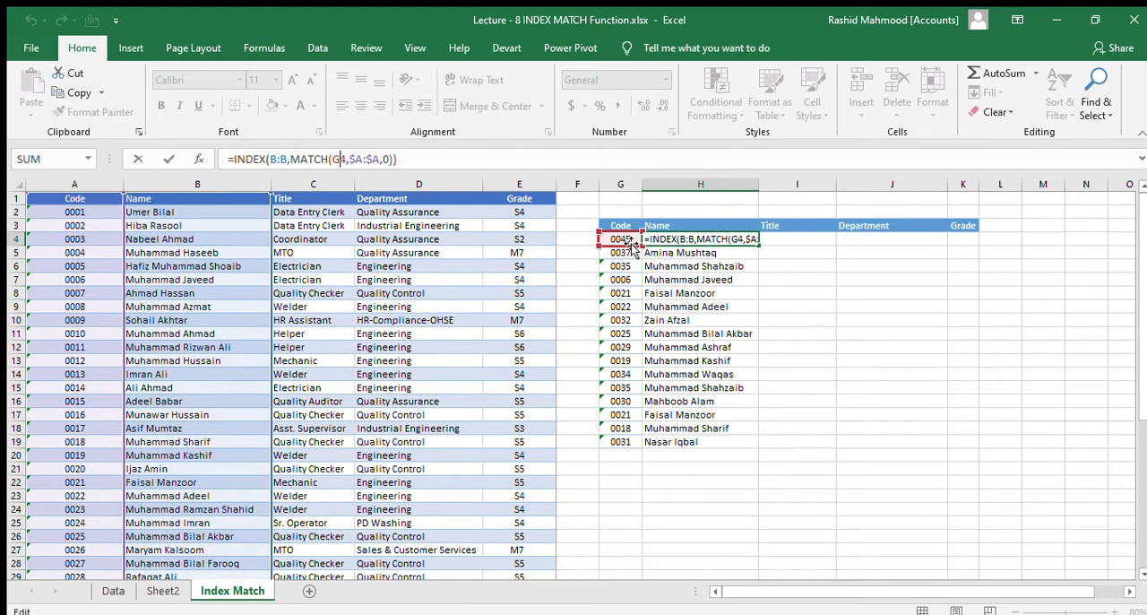
pyautogui.press('F4')
pyautogui.press('F4')
pyautogui.press('F4')
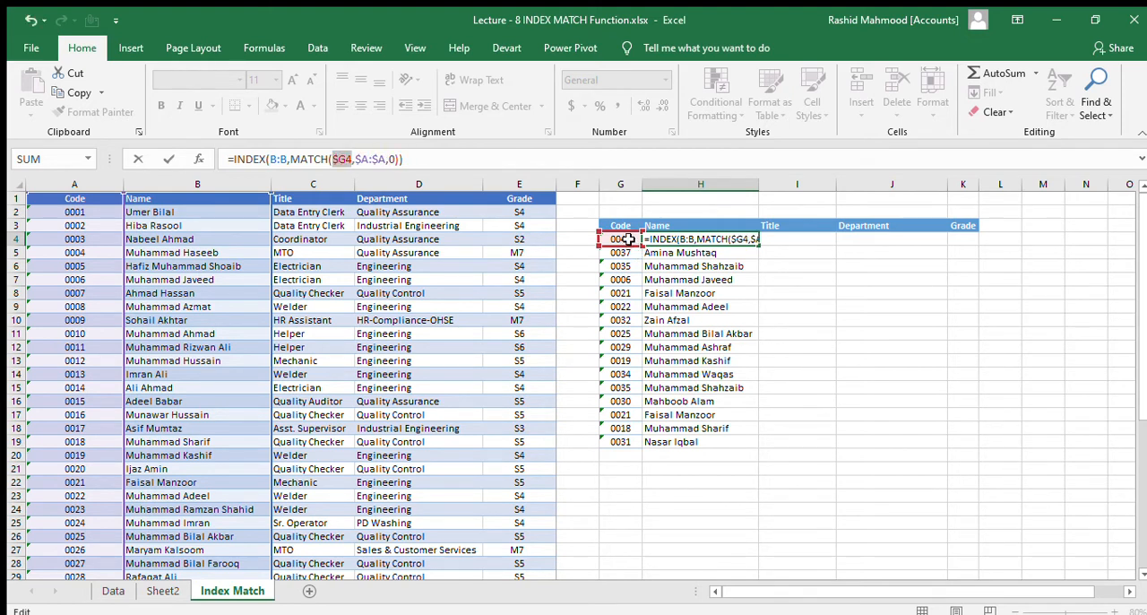
pyautogui.press('F4')
pyautogui.press('Return')
pyautogui.press('Up')
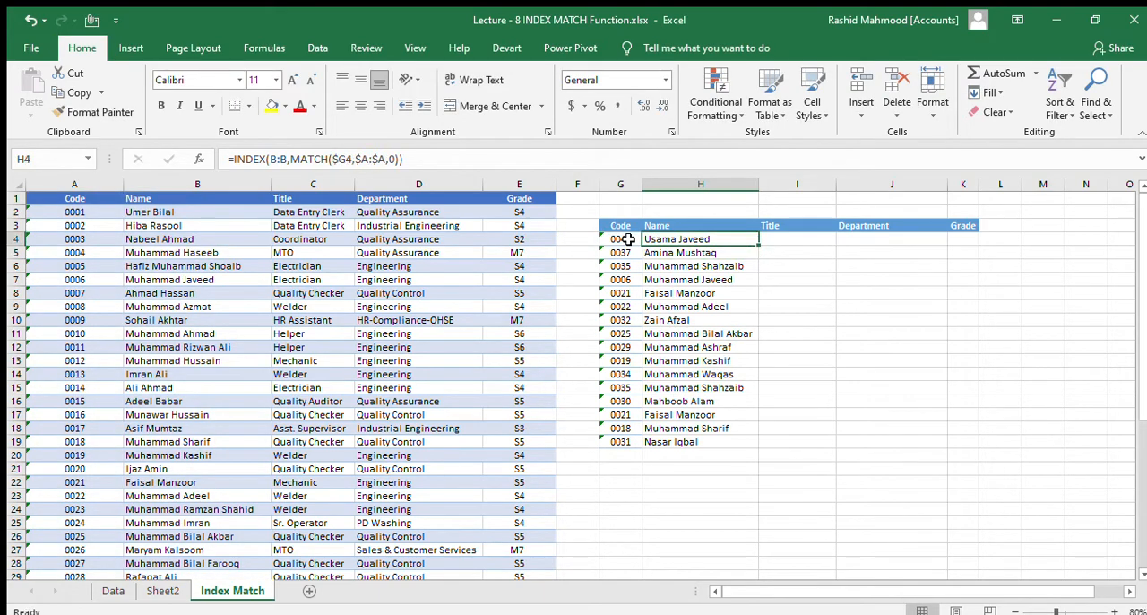
# - Copy the revised H4 formula with the $G4 reference down the Name column through H19
pyautogui.hotkey('ctrl', 'c')
pyautogui.hotkey('ctrl', 'shift', 'Down')
pyautogui.hotkey('ctrl', 'v')
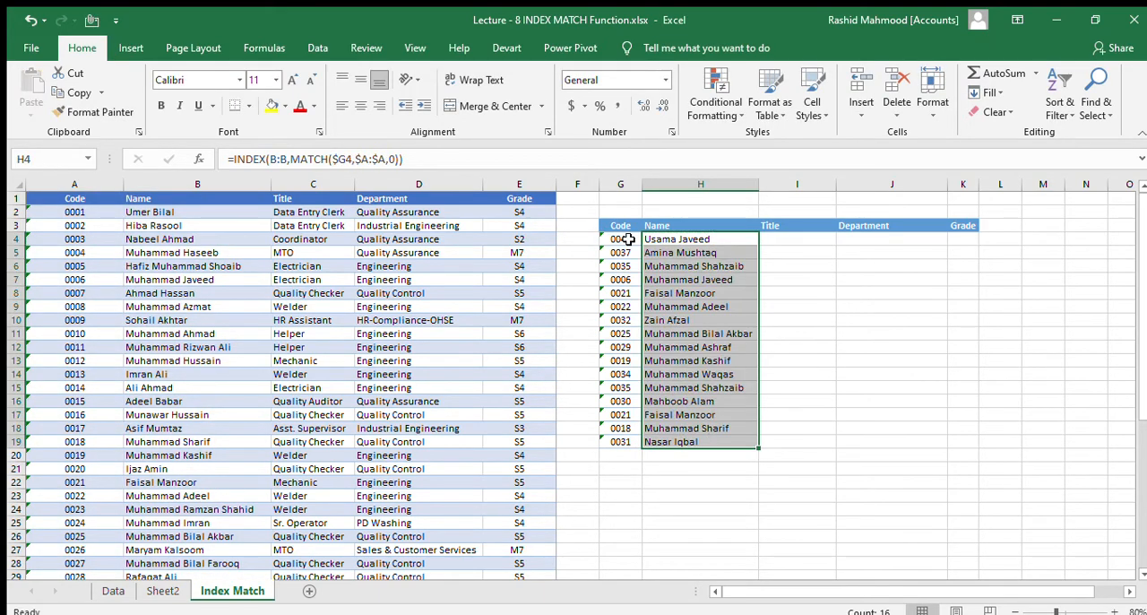
# - Copy the H4 formula into I4 under Title, auto-fit column I, and check the references in the copied formula
pyautogui.press('Up')
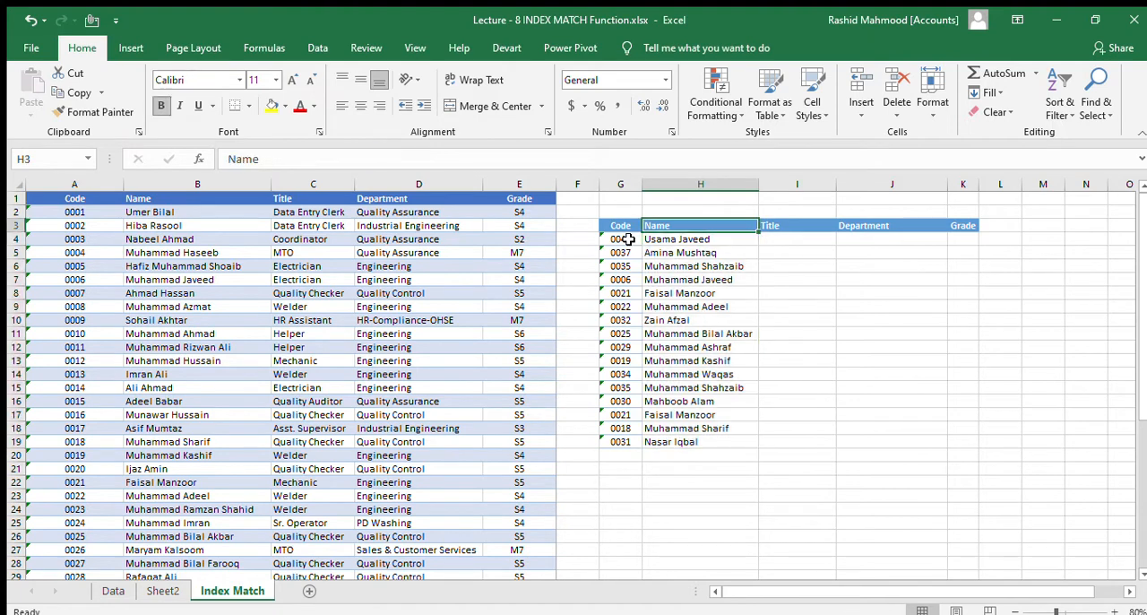
pyautogui.press('Down')
pyautogui.hotkey('ctrl', 'c')
pyautogui.press('Right')
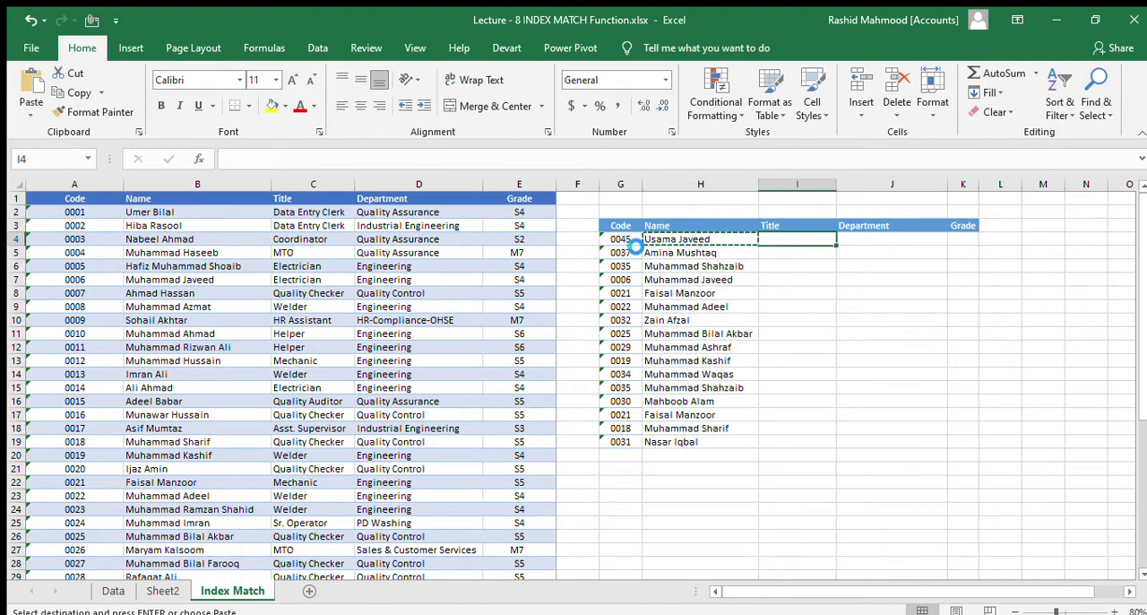
pyautogui.press('Return')
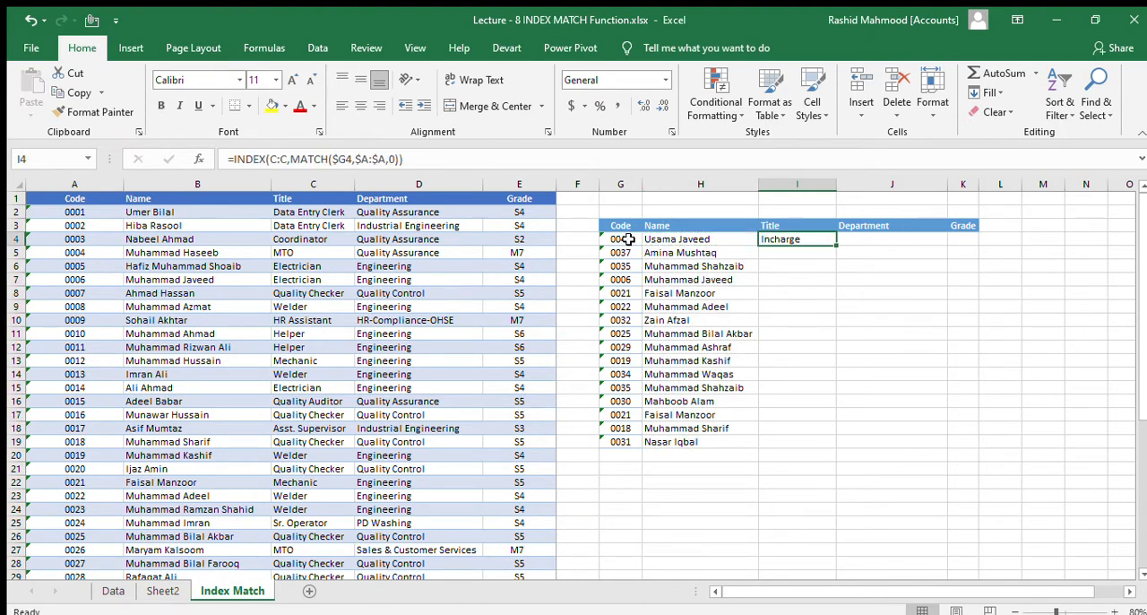
pyautogui.doubleClick(837, 190)
pyautogui.doubleClick(789, 240)
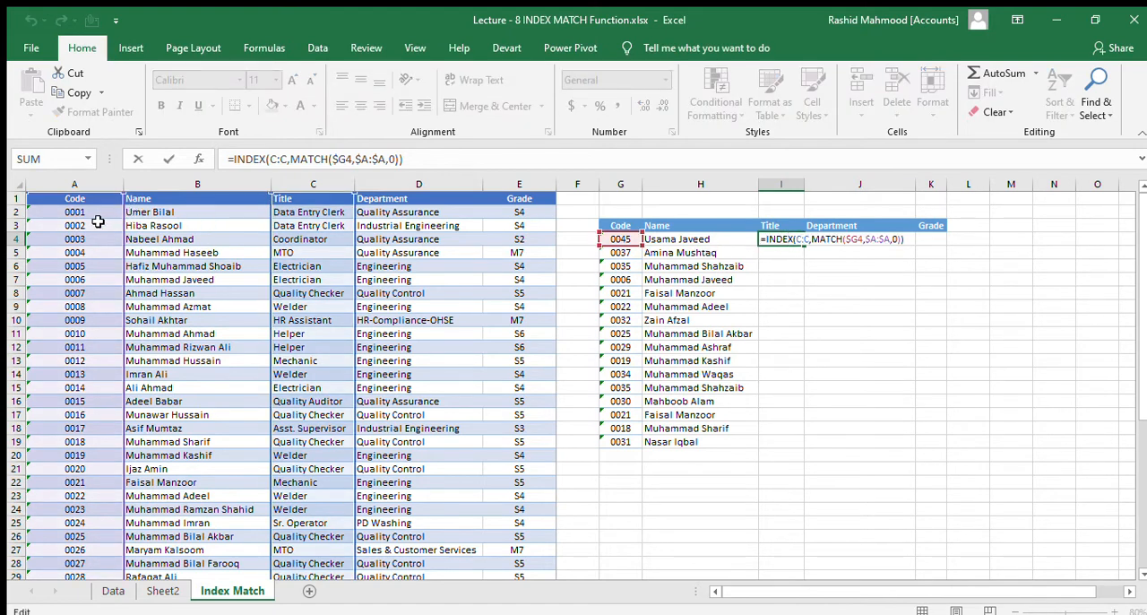
pyautogui.hotkey('ctrl', 'Return')
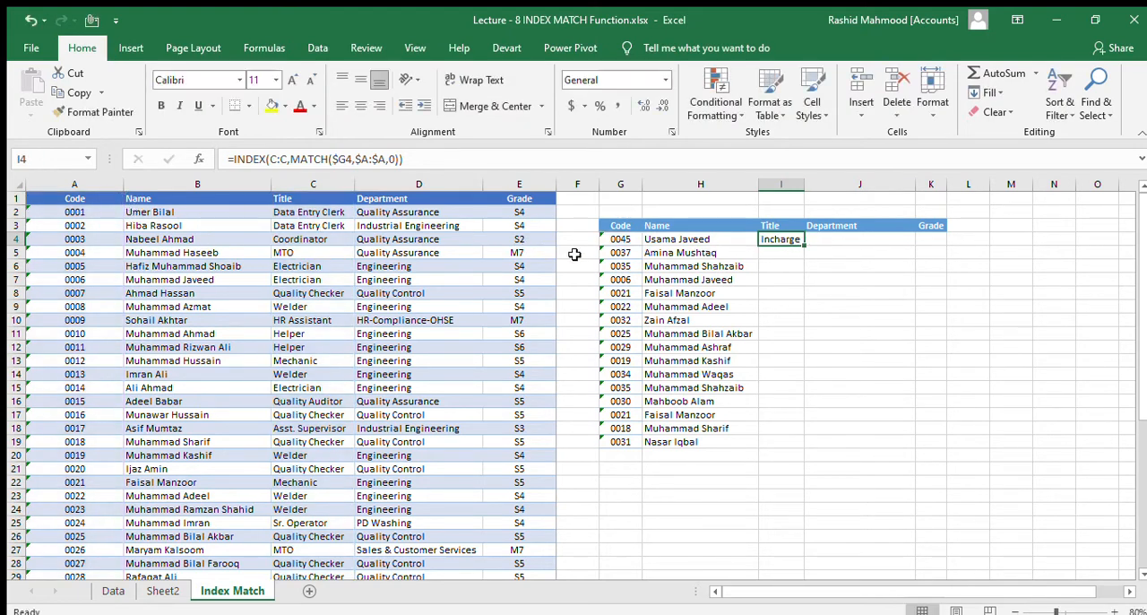
# - Copy the I4 formula across to the Department cell J4 and the Grade cell K4
pyautogui.hotkey('ctrl', 'c')
pyautogui.press('Right')
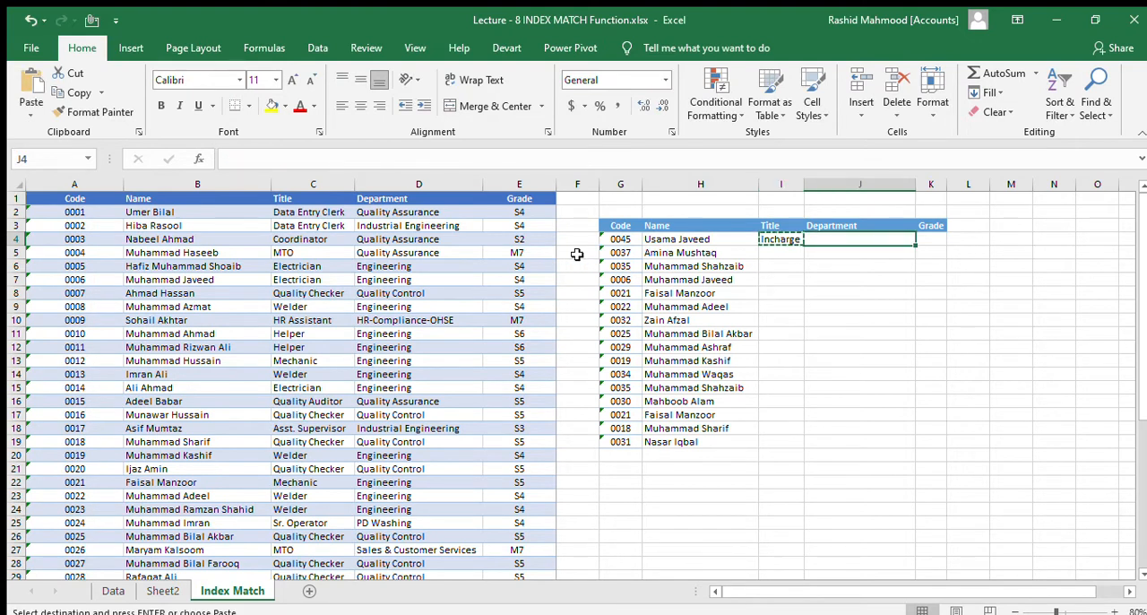
pyautogui.press('Return')
pyautogui.hotkey('ctrl', 'c')
pyautogui.press('Right')
pyautogui.press('Return')
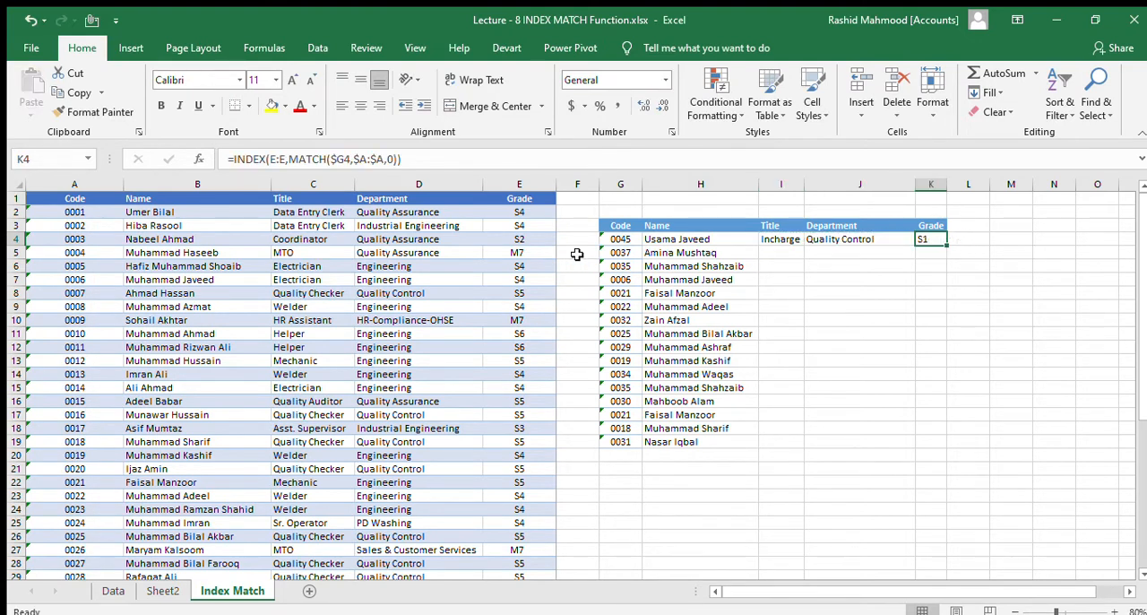
# - Copy the formulas in I4:K4 down the Title, Department and Grade columns through row 19
pyautogui.press('Left')
pyautogui.press('Left')
pyautogui.press('Left')
pyautogui.press('Right')
pyautogui.hotkey('shift', 'Right')
pyautogui.hotkey('shift', 'Right')
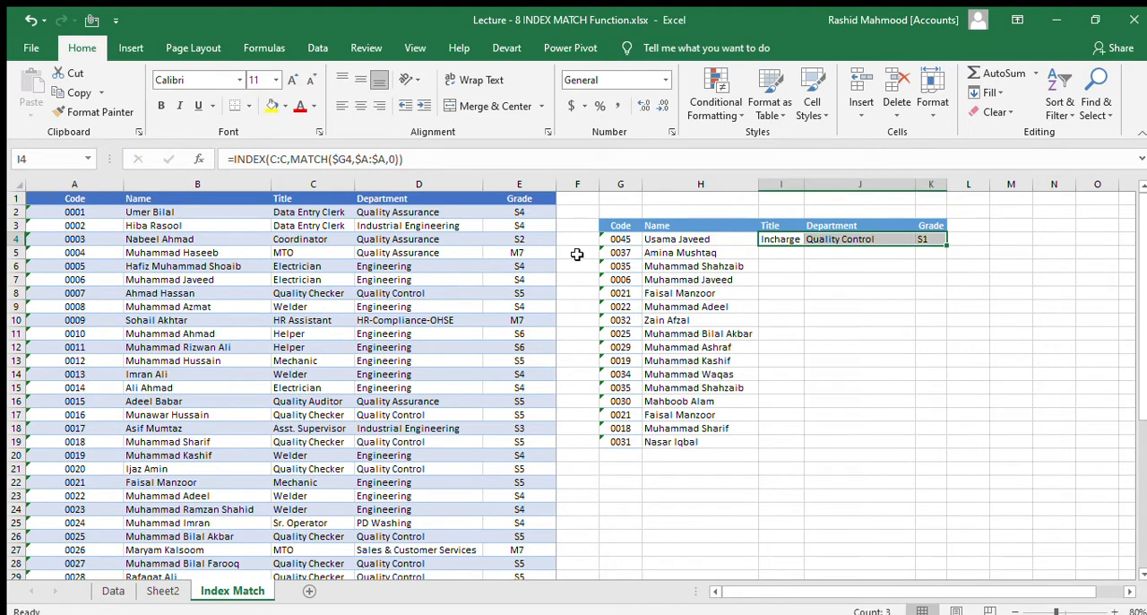
pyautogui.hotkey('ctrl', 'c')
pyautogui.hotkey('shift', 'Down')
pyautogui.hotkey('shift', 'Down')
pyautogui.hotkey('shift', 'Down')
pyautogui.hotkey('shift', 'Down')
pyautogui.hotkey('shift', 'Down')
pyautogui.hotkey('shift', 'Down')
pyautogui.hotkey('shift', 'Down')
pyautogui.hotkey('shift', 'Down')
pyautogui.hotkey('shift', 'Down')
pyautogui.hotkey('shift', 'Down')
pyautogui.hotkey('shift', 'Down')
pyautogui.hotkey('shift', 'Down')
pyautogui.hotkey('shift', 'Down')
pyautogui.hotkey('shift', 'Down')
pyautogui.hotkey('shift', 'Down')
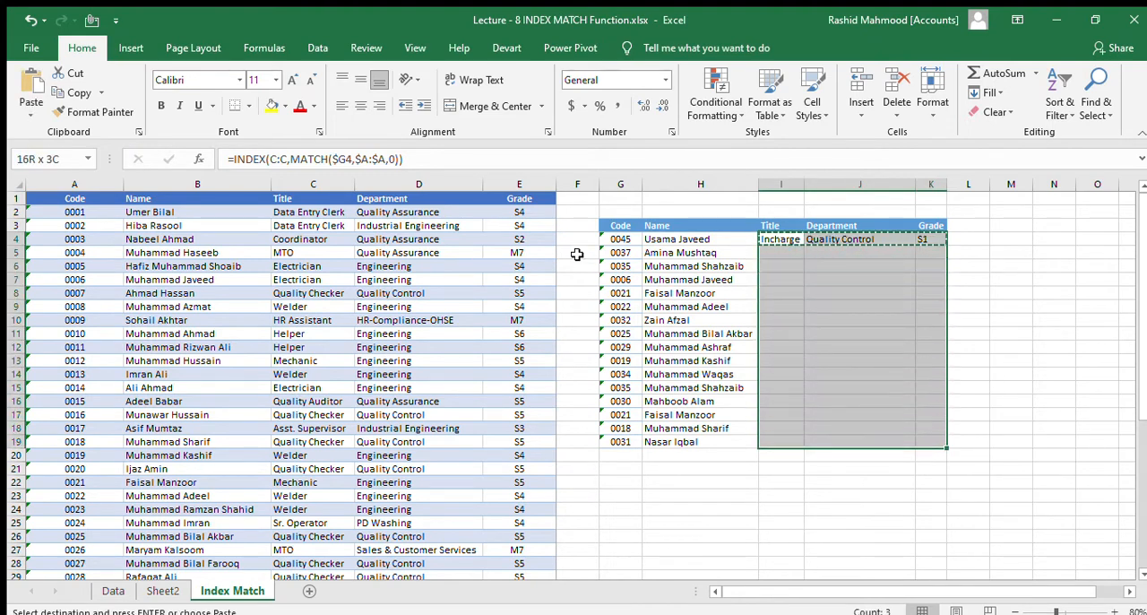
pyautogui.press('Return')
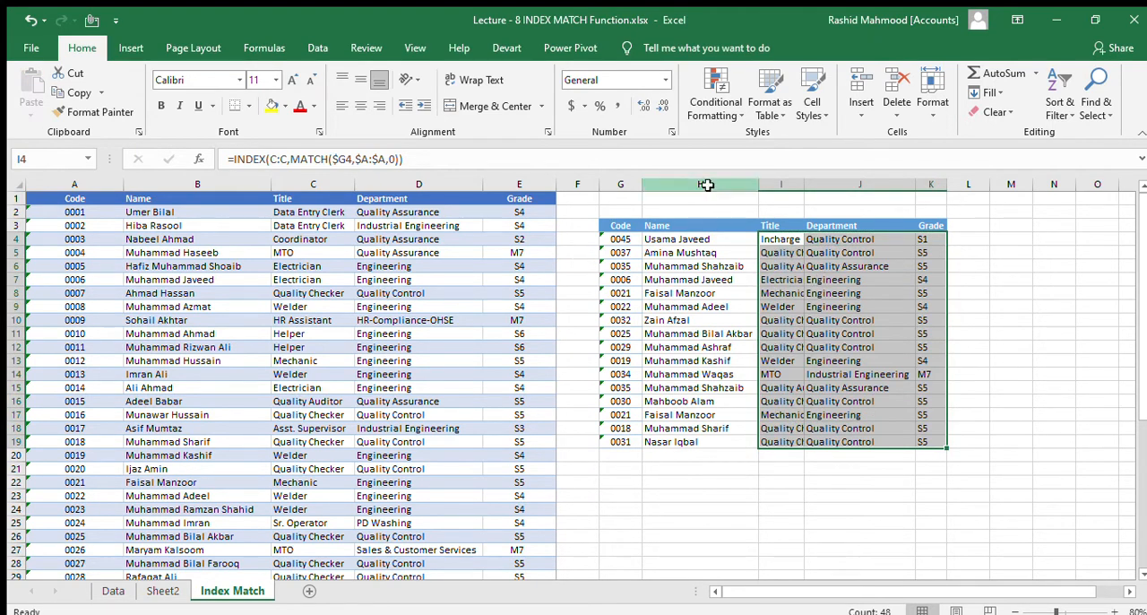
# - Auto-fit the widths of columns H through K to their contents
pyautogui.moveTo(706, 185); pyautogui.dragTo(939, 185)
pyautogui.doubleClick(946, 185)
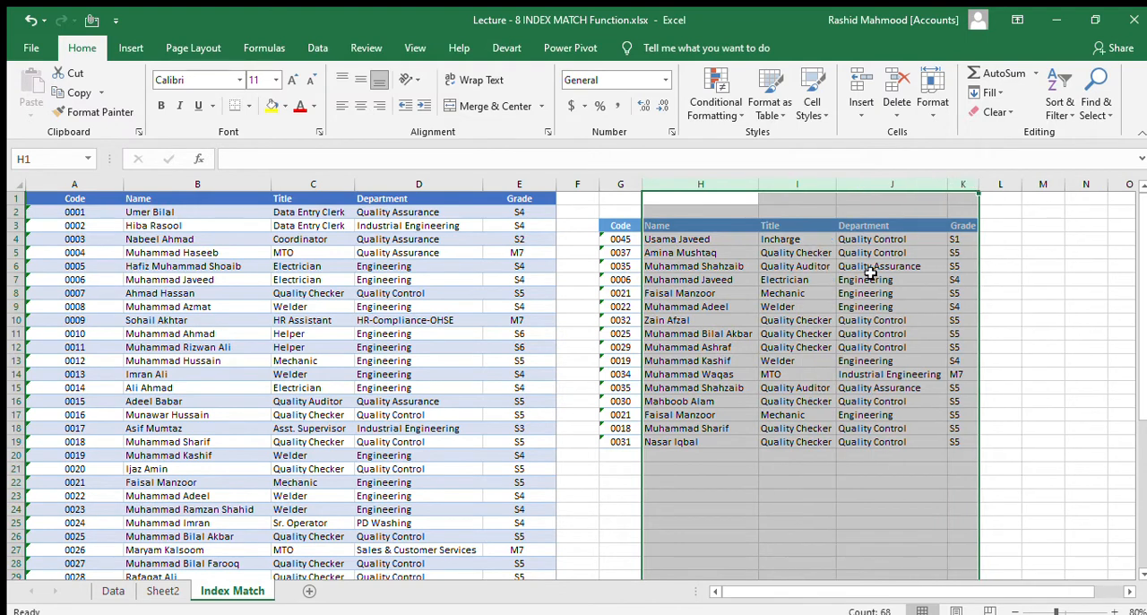
pyautogui.click(728, 476)
# - Compare the formulas in H4 and I4, and the header order of the lookup table with that of the employee table
pyautogui.click(706, 239)
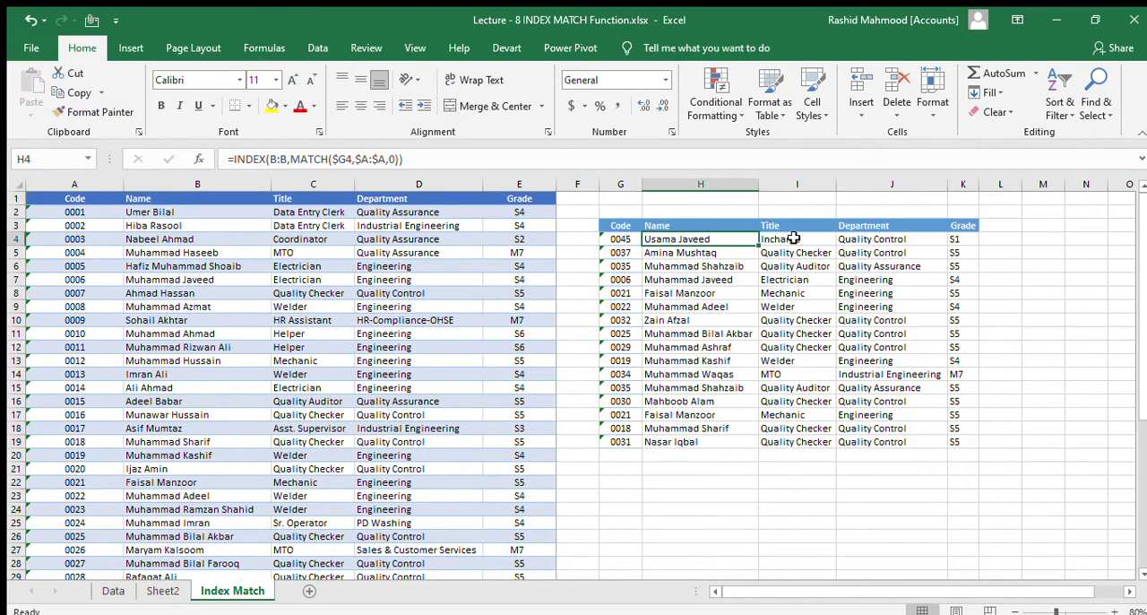
pyautogui.click(793, 238)
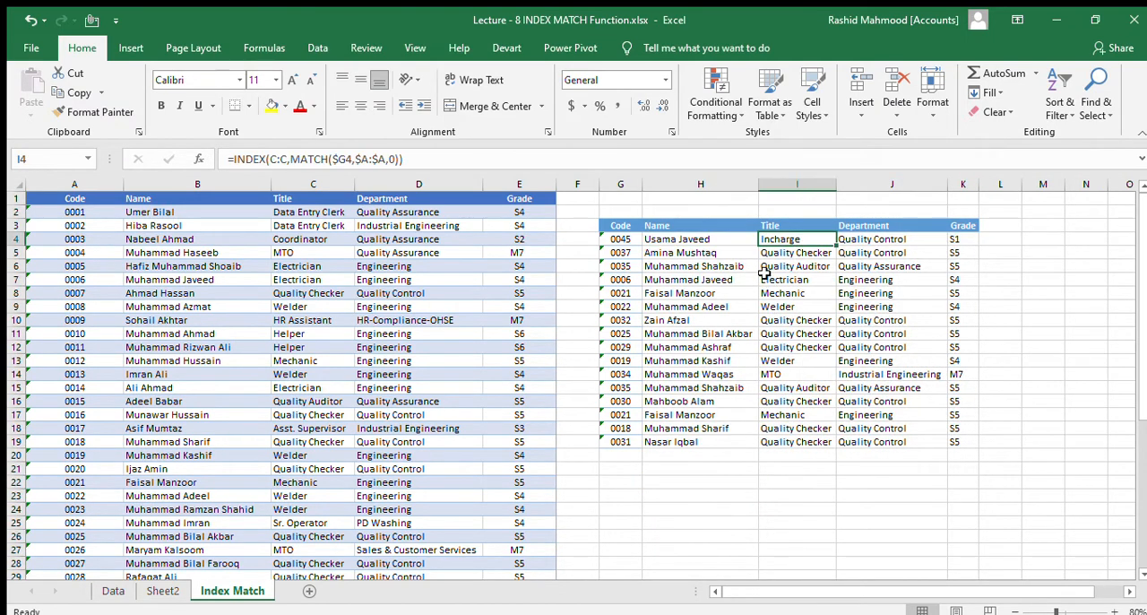
pyautogui.click(676, 238)
pyautogui.click(785, 239)
pyautogui.doubleClick(793, 238)
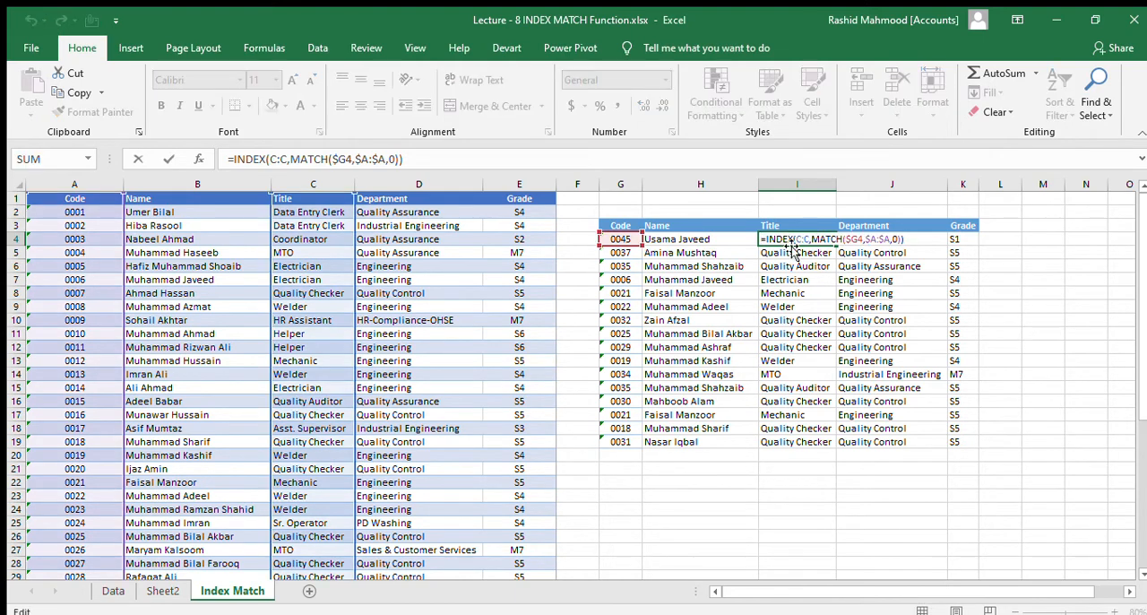
pyautogui.press('Escape')
pyautogui.moveTo(683, 225); pyautogui.dragTo(953, 227)
pyautogui.moveTo(170, 198); pyautogui.dragTo(522, 199)
pyautogui.click(676, 240)
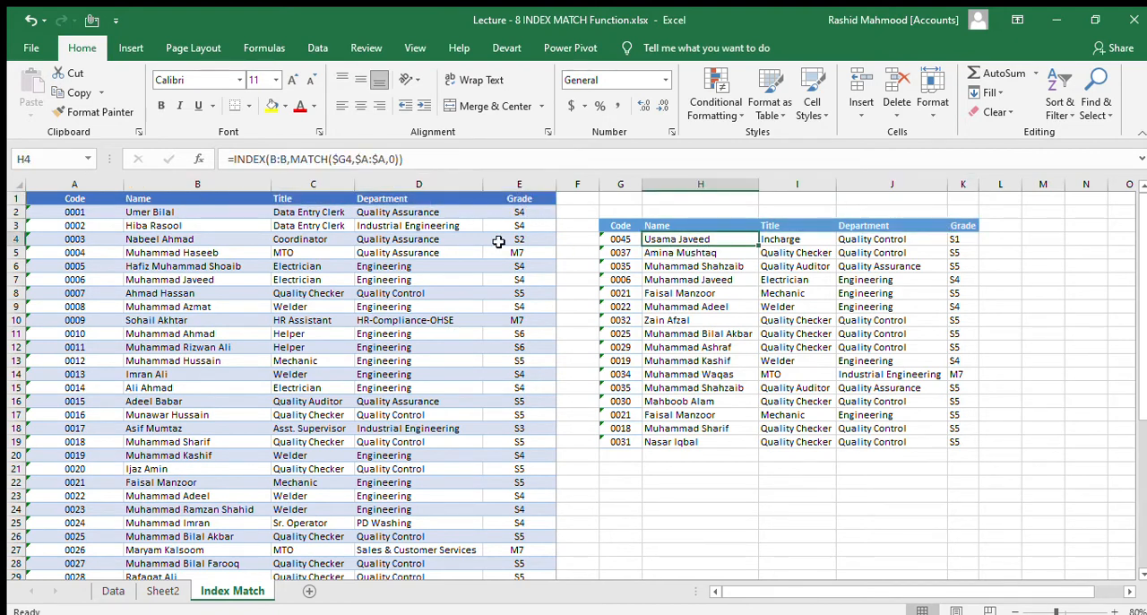
# - Examine the INDEX array and MATCH references in the H4 formula, comparing them with the formulas in I4, J4 and K4
pyautogui.click(372, 159)
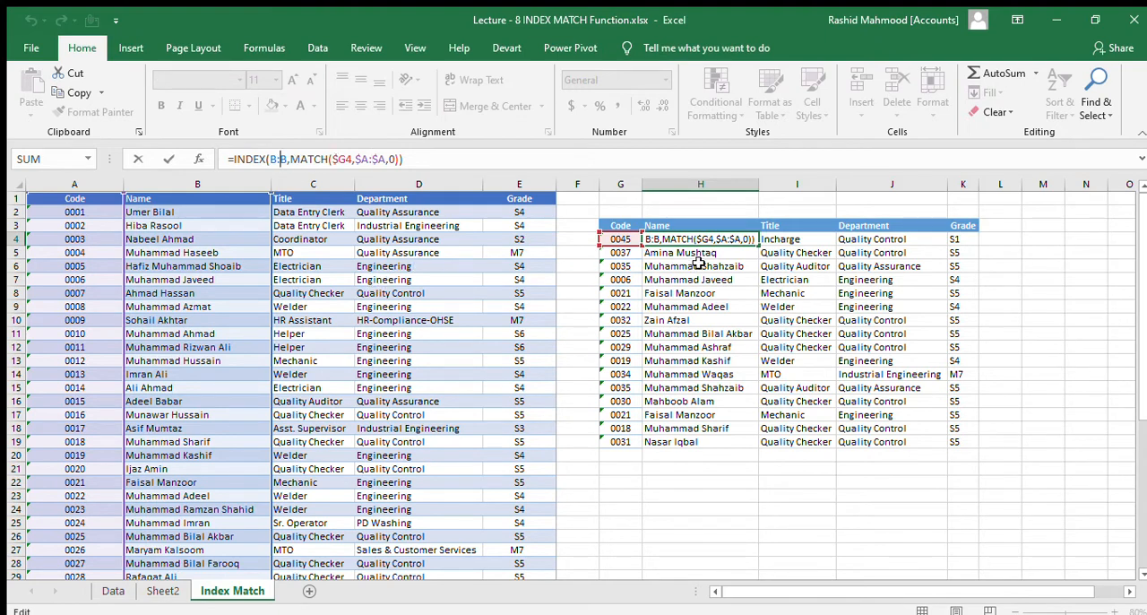
pyautogui.click(681, 239)
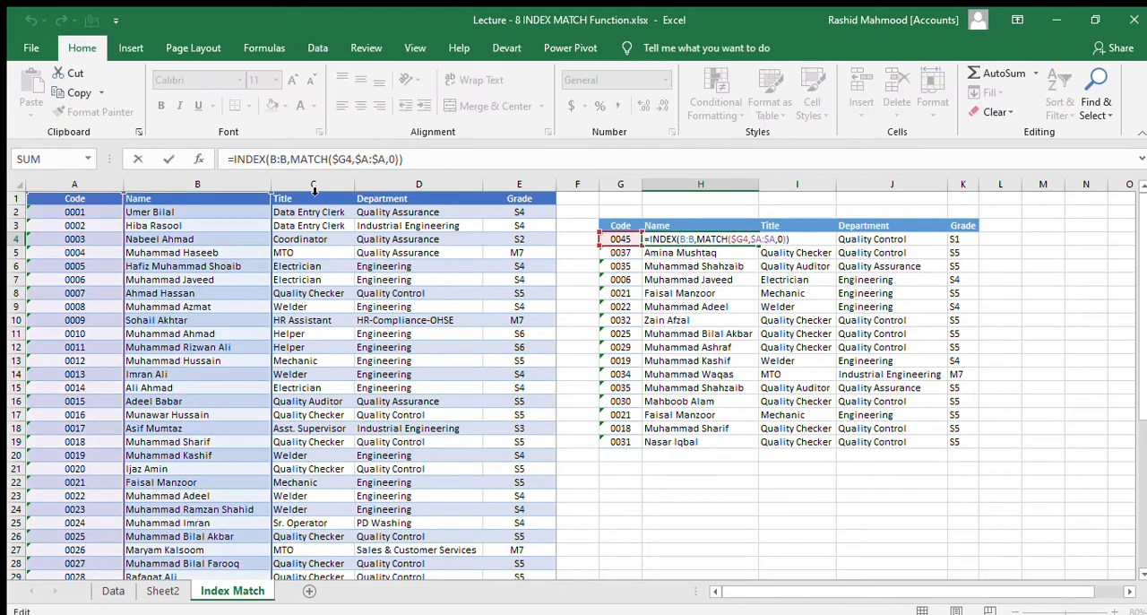
pyautogui.moveTo(291, 159); pyautogui.dragTo(381, 160)
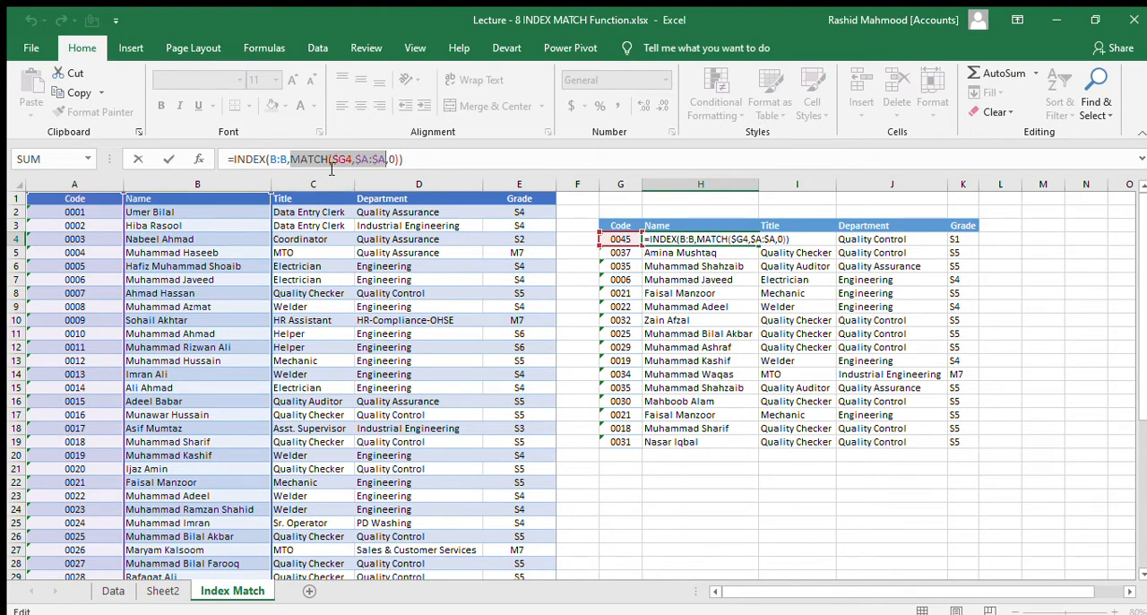
pyautogui.press('Escape')
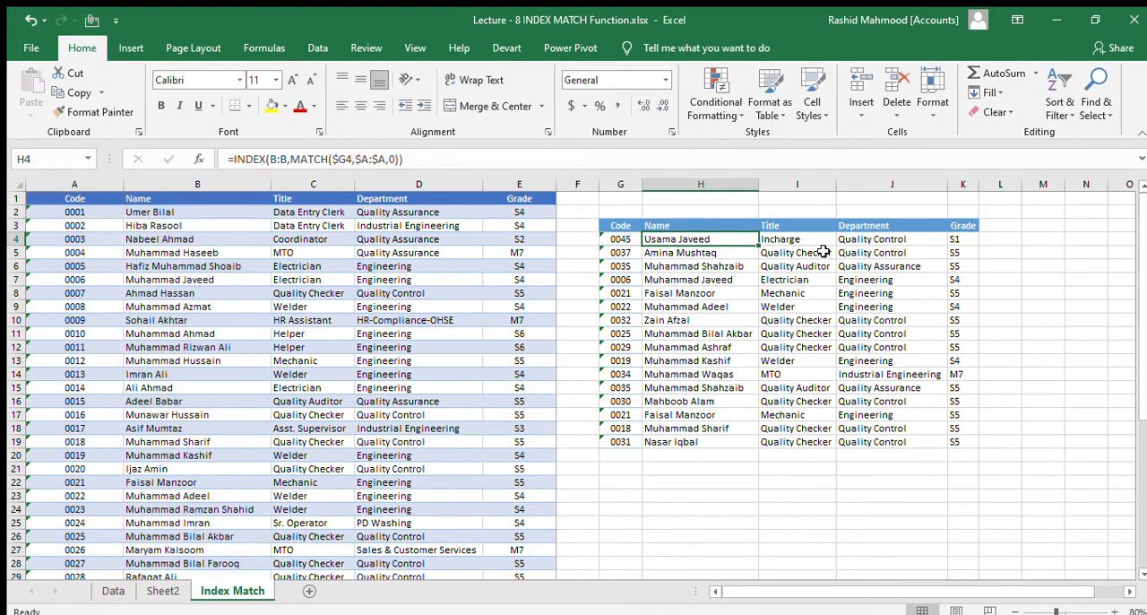
pyautogui.click(805, 241)
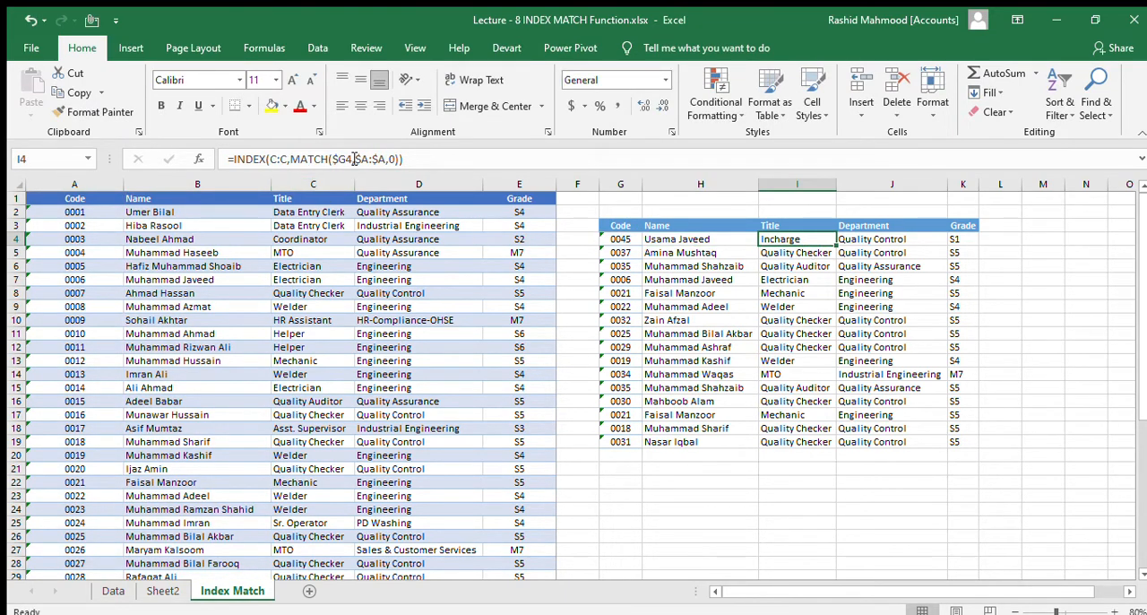
pyautogui.click(855, 239)
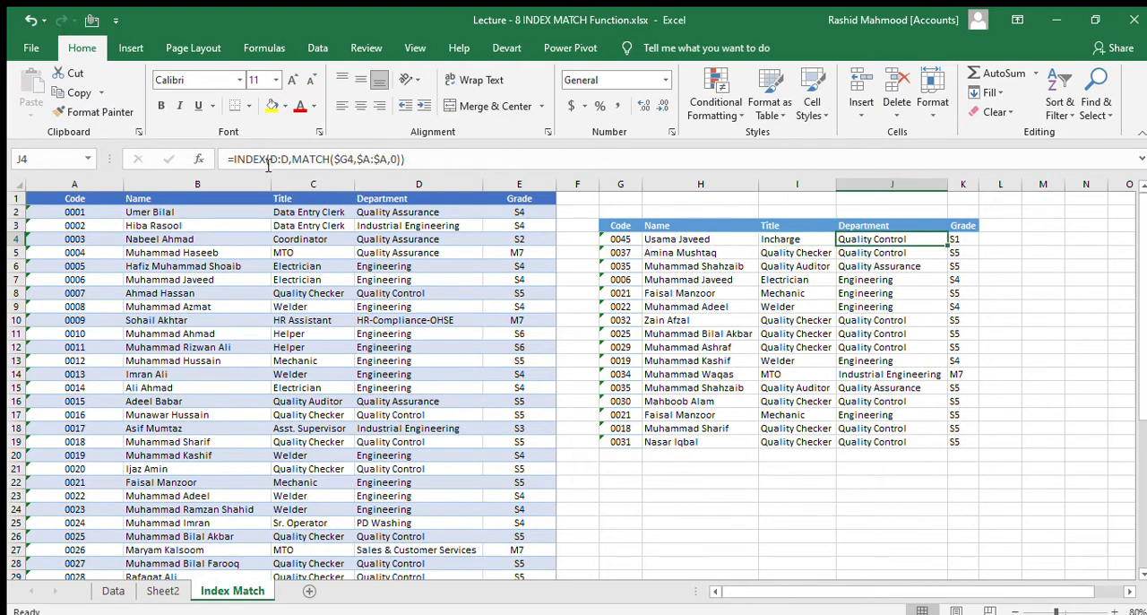
pyautogui.click(952, 239)
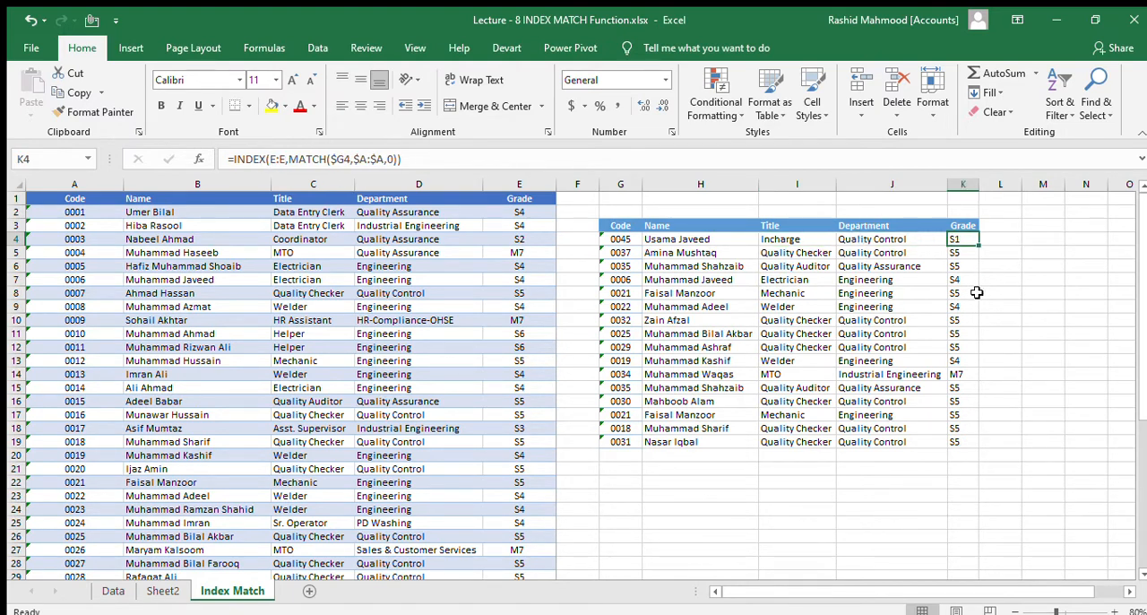
# - Review the filled results in H4:K19 and the whole lookup table G3:K19
pyautogui.hotkey('ctrl', 'Left')
pyautogui.press('Right')
pyautogui.hotkey('ctrl', 'shift', 'Right')
pyautogui.hotkey('ctrl', 'shift', 'Down')
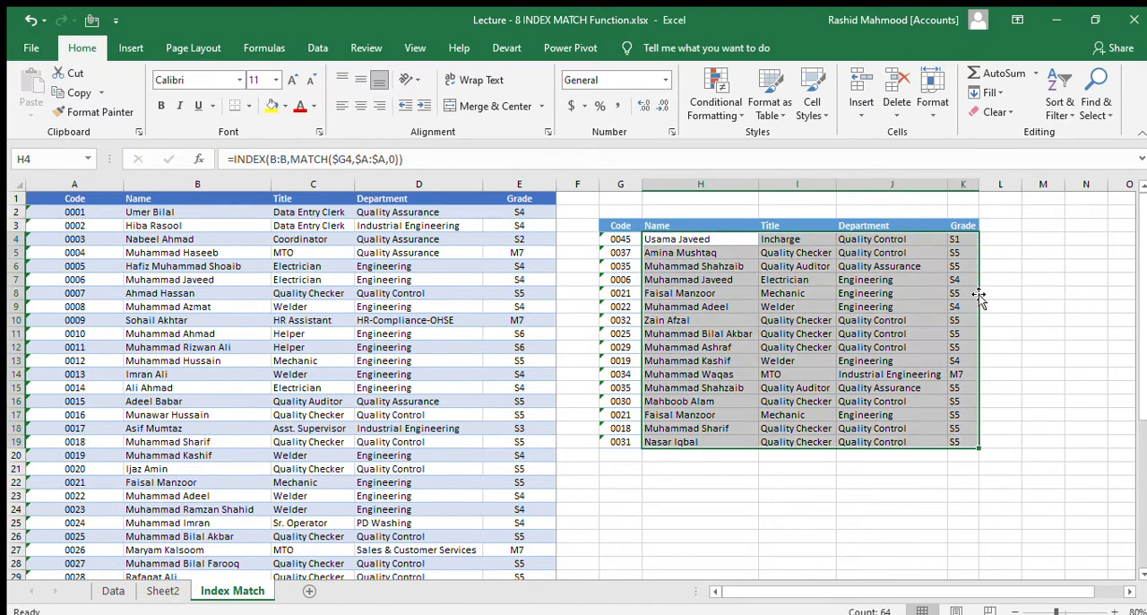
pyautogui.click(722, 482)
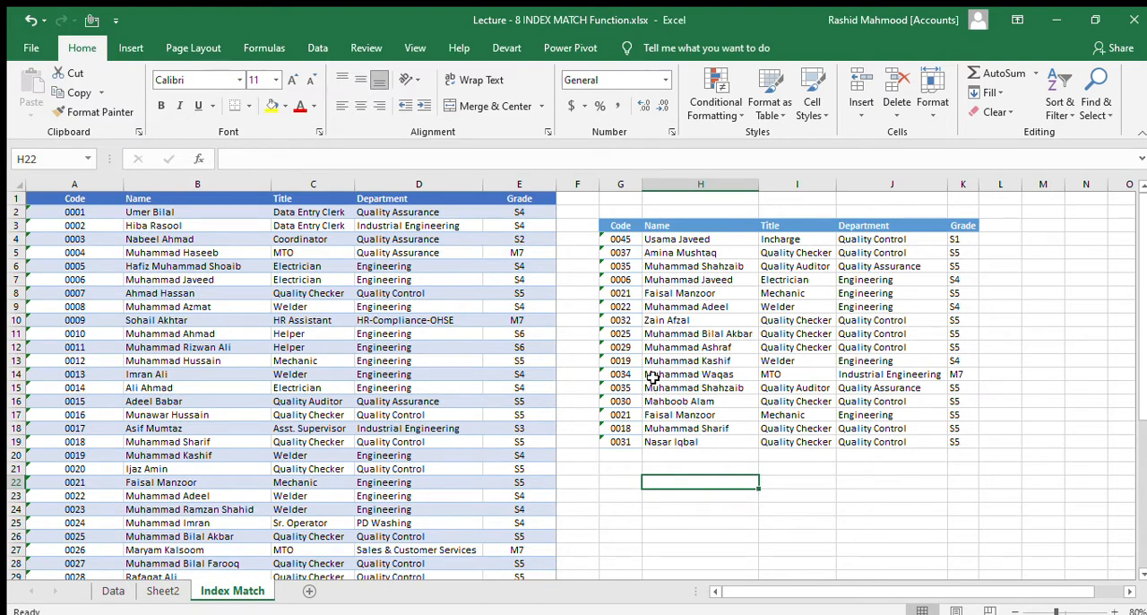
pyautogui.click(631, 226)
pyautogui.moveTo(630, 225); pyautogui.dragTo(971, 440)
pyautogui.click(681, 466)
pyautogui.moveTo(626, 230); pyautogui.dragTo(964, 442)
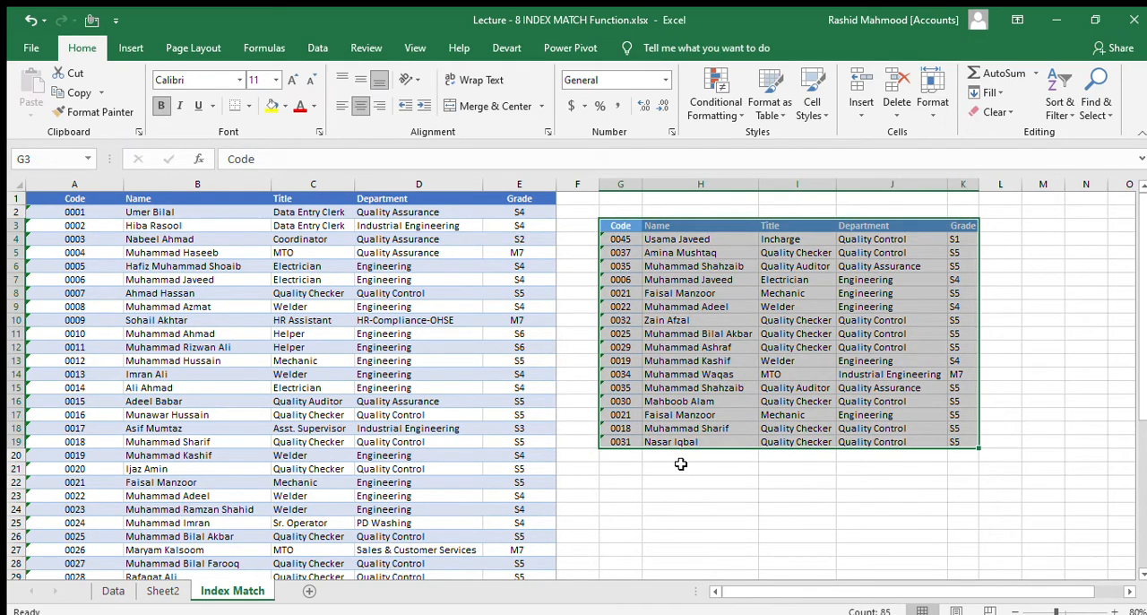